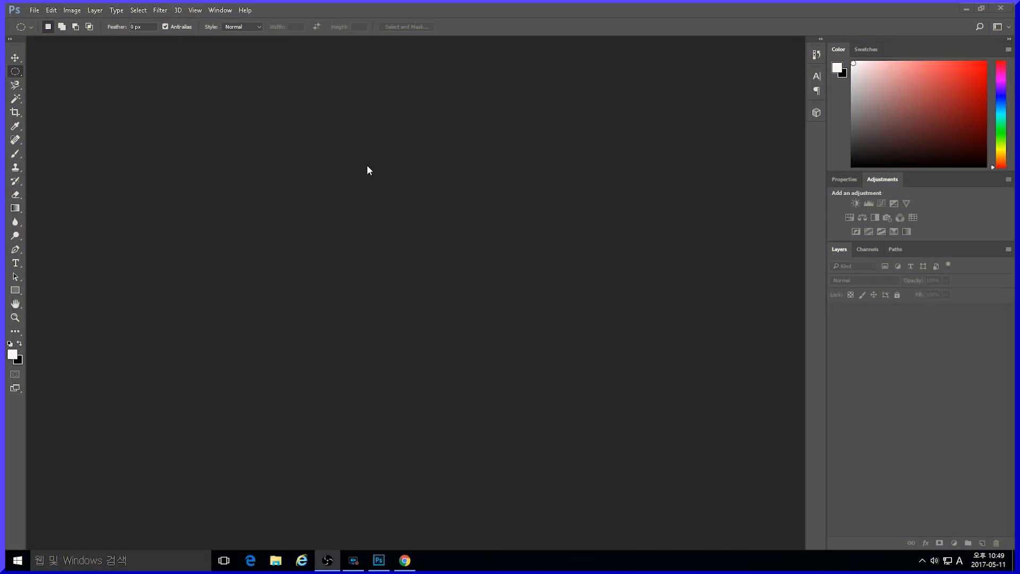
Step: Open the photo 20130922_155411-1-1.jpg
double_click(277, 146)
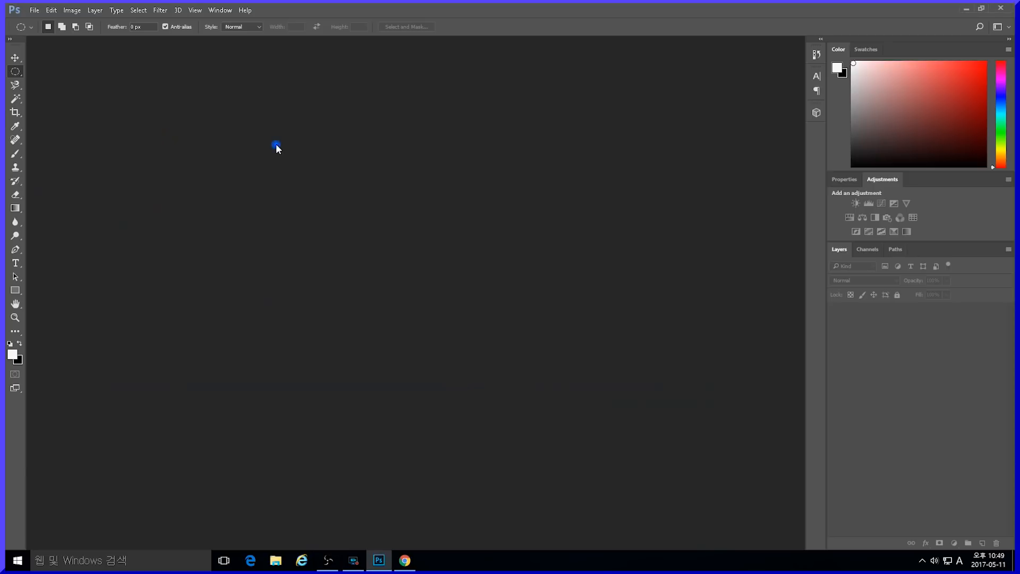
left_click_drag(355, 15, 407, 18)
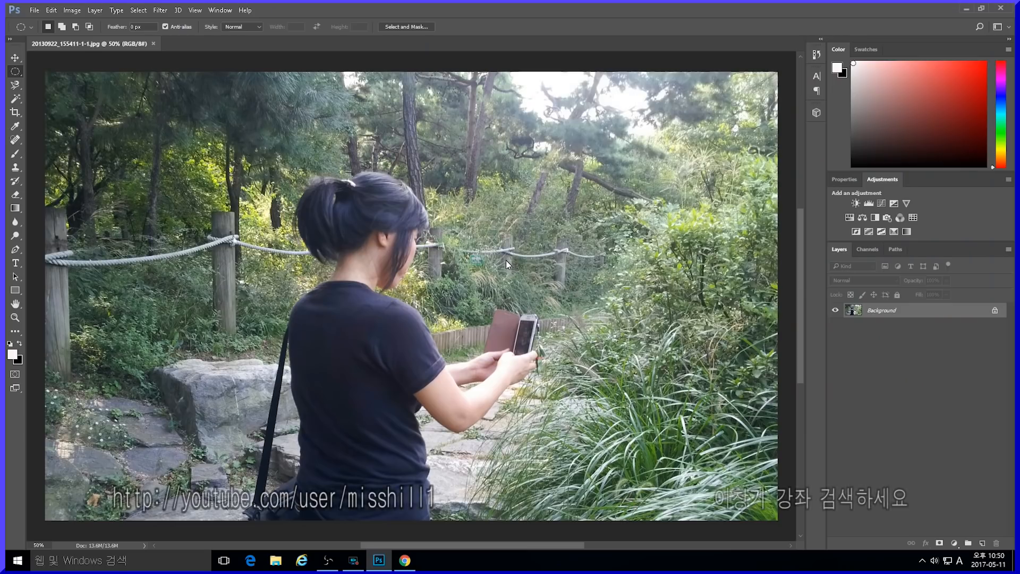
Step: Start saving the photo as a new file and browse to the folder 포토샵cc2017 > 영문판 on drive H:
left_click(35, 10)
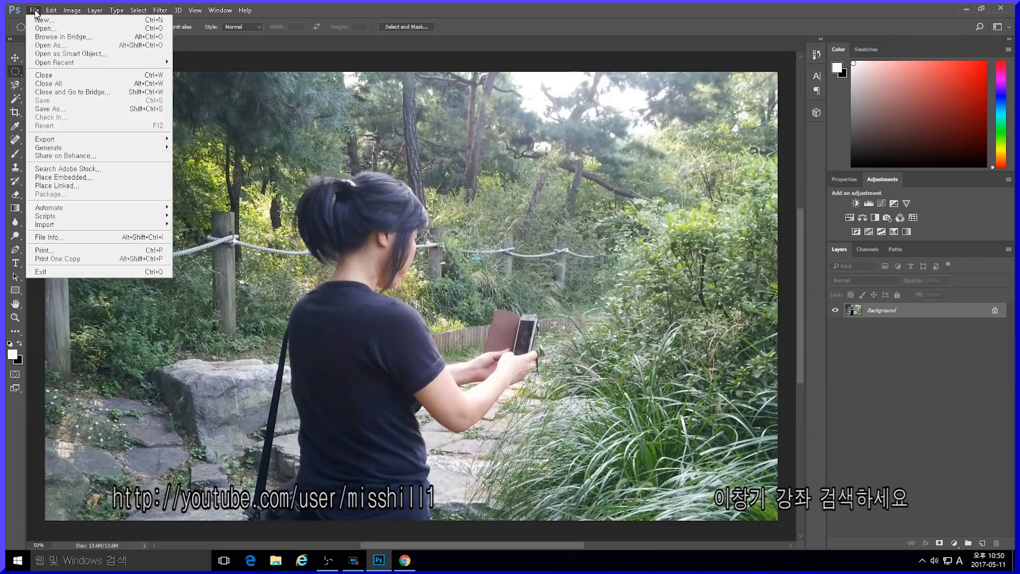
left_click(55, 109)
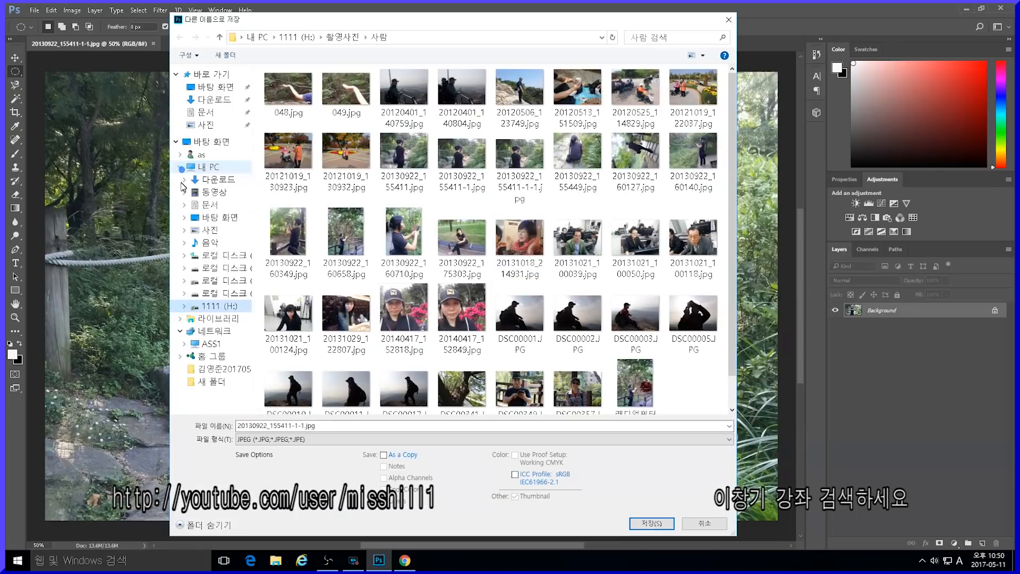
left_click(226, 308)
scroll(403, 266, "down", 5)
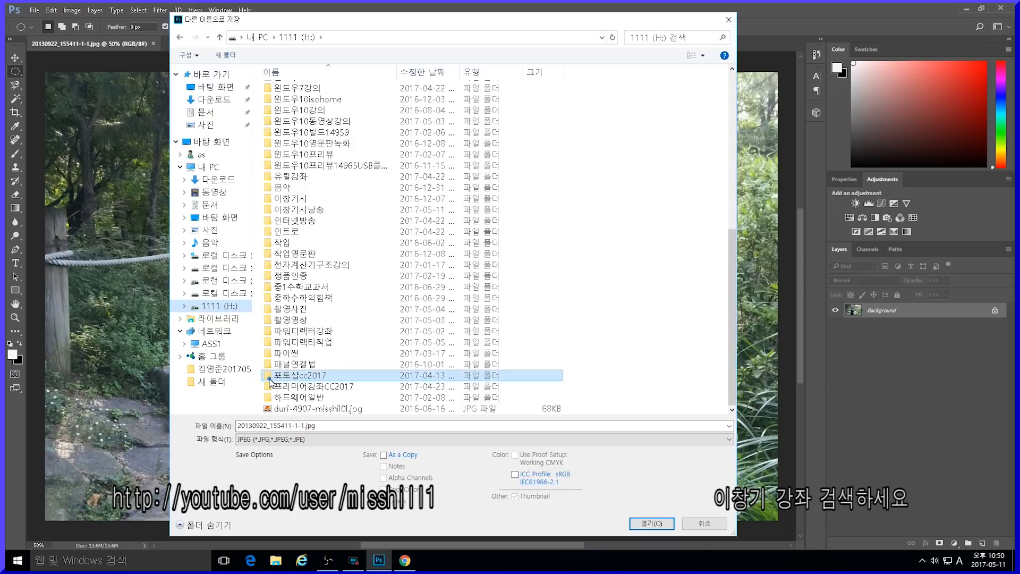
double_click(300, 375)
double_click(281, 89)
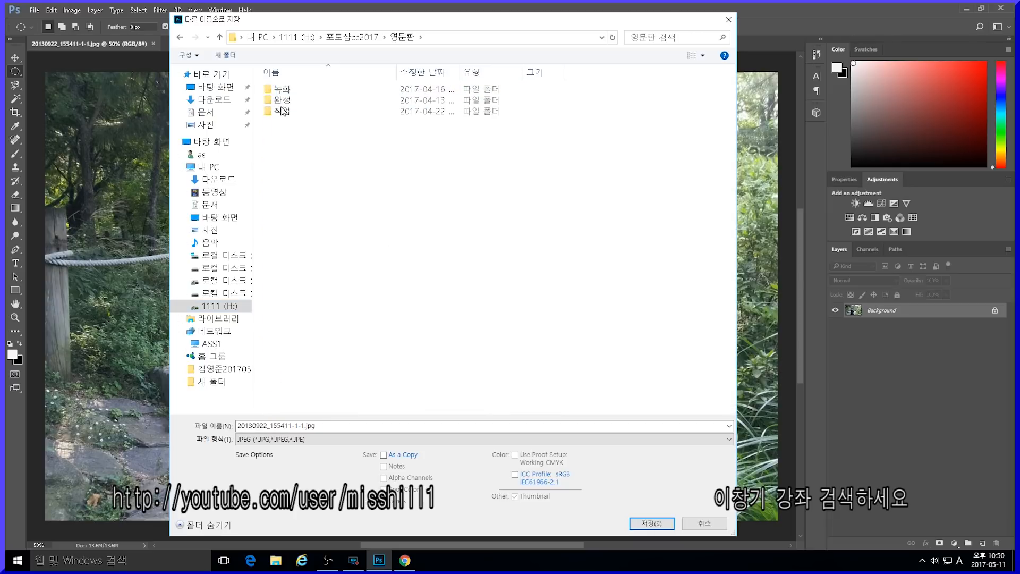
left_click(271, 111)
double_click(271, 111)
key("BackSpace")
Step: Create a folder named 포토샵작업 inside 영문판 and open it as the save location
right_click(312, 224)
mouse_move(386, 334)
left_click(478, 340)
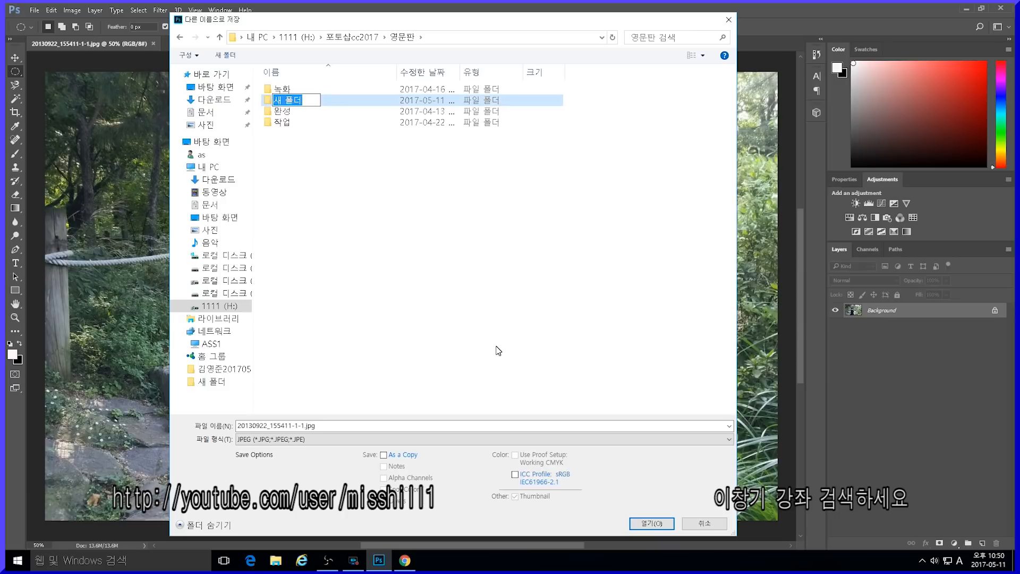
type("포토샵작업")
key("Return")
key("Return")
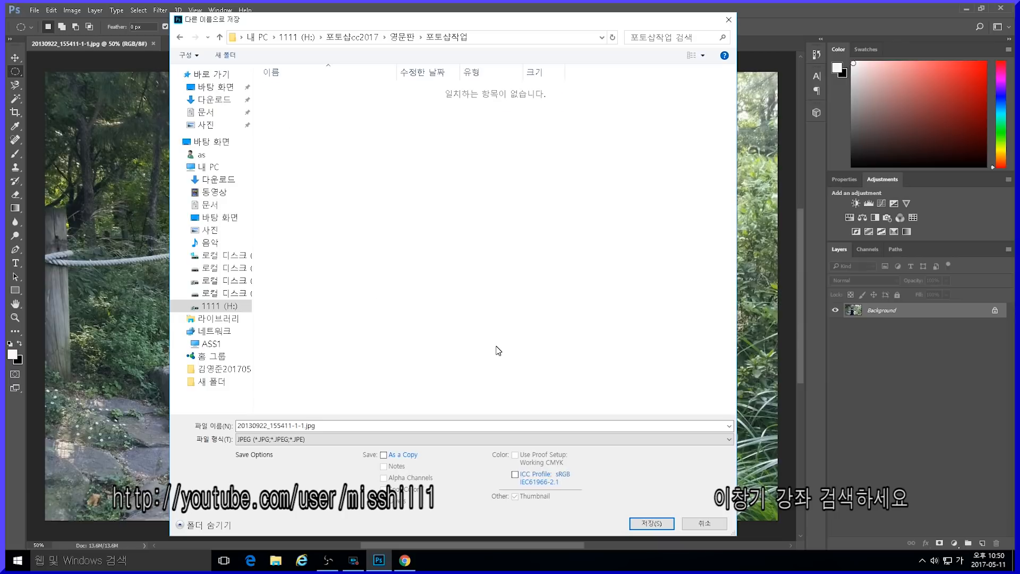
Step: Save the document in Photoshop PSD format under the name 만화효과20170511
left_click(332, 441)
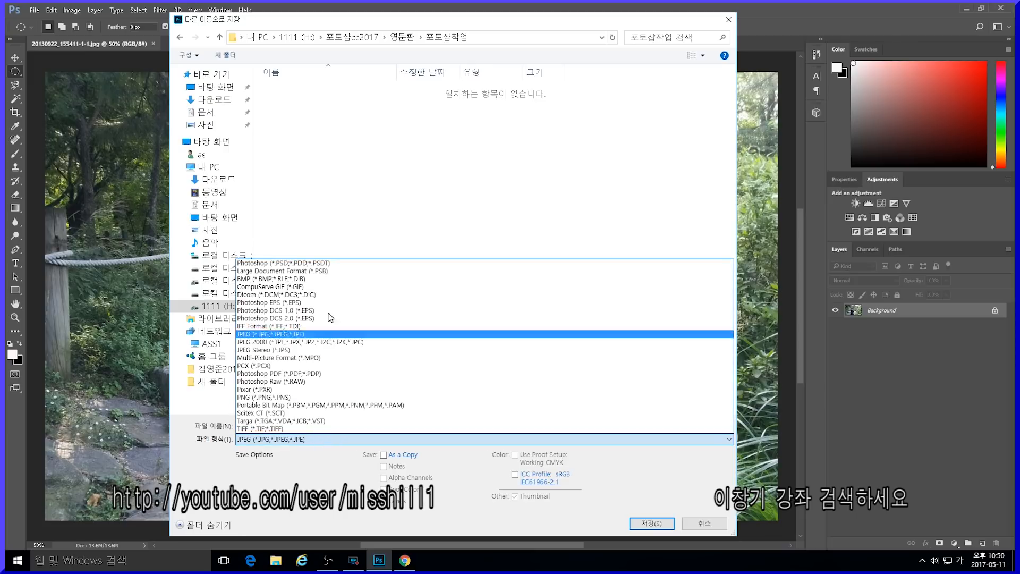
left_click(332, 264)
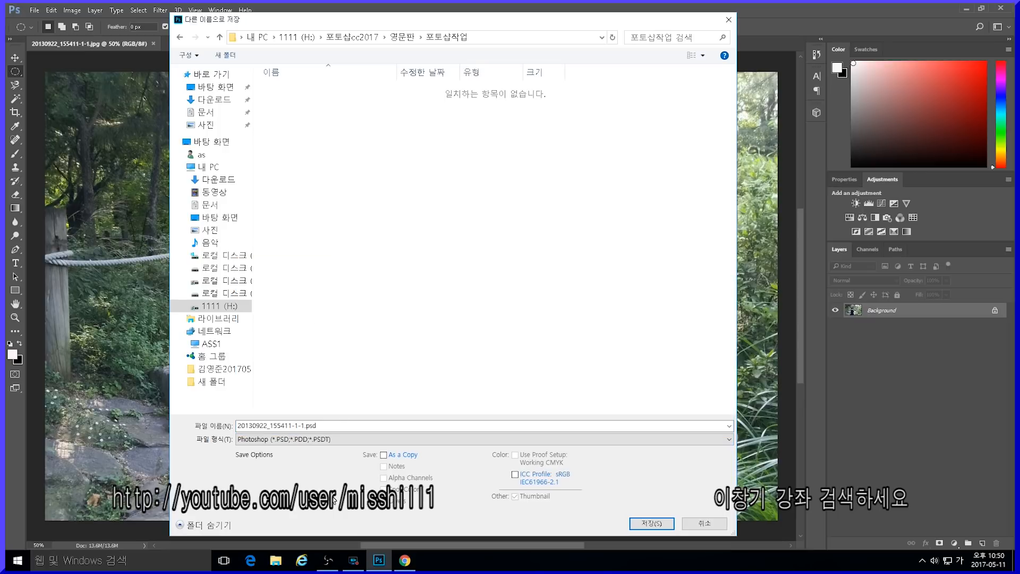
left_click(336, 428)
type("ㅁ")
type("화효과")
type("20170511")
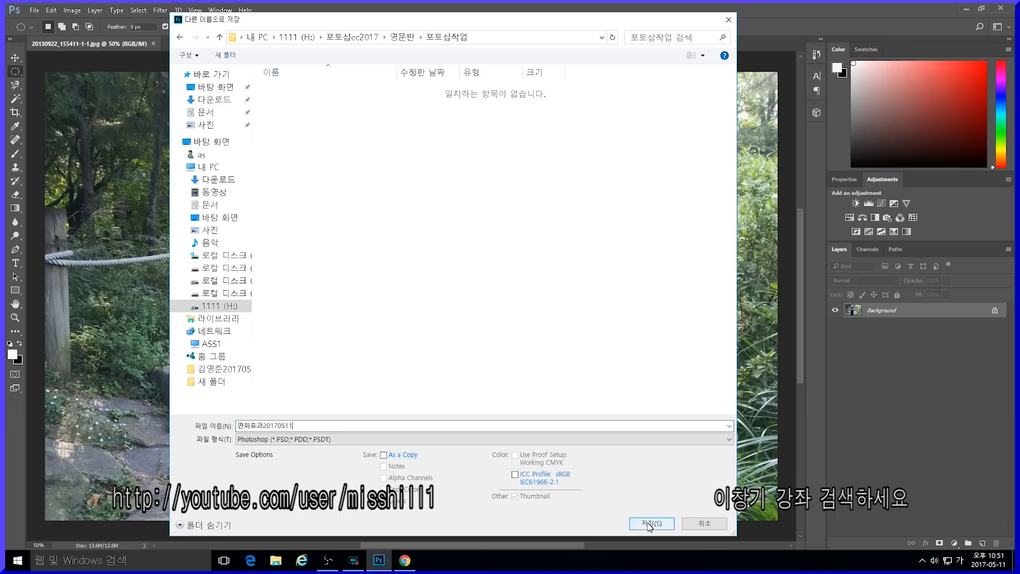
left_click(650, 524)
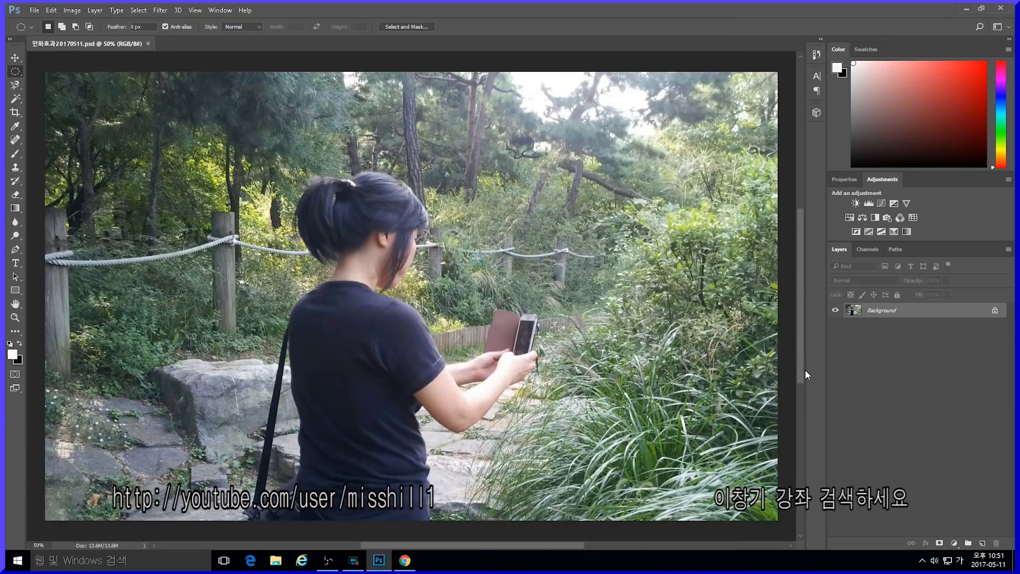
Step: Duplicate the Background layer as 작업 and hide the original Background layer
right_click(881, 314)
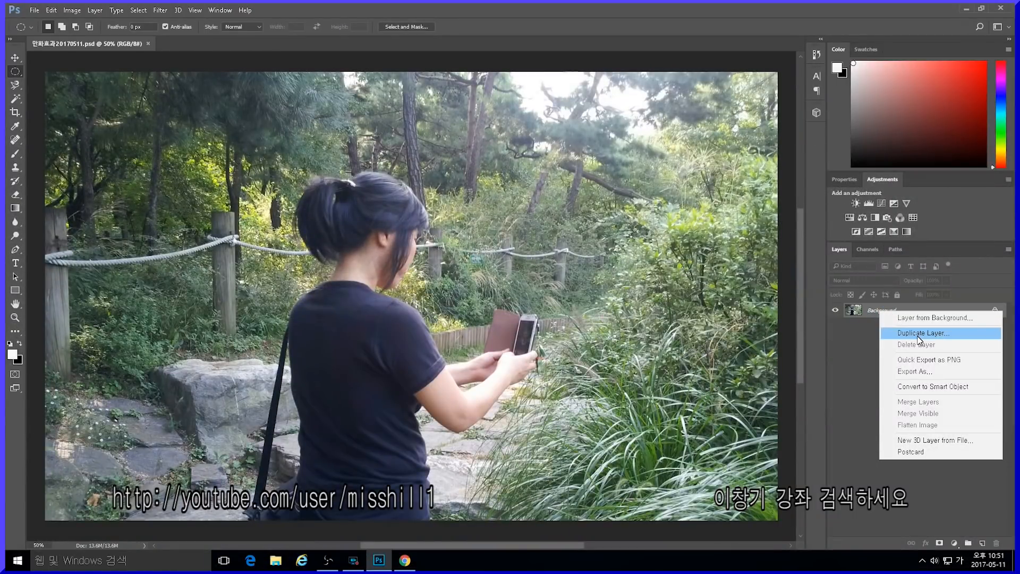
left_click(919, 335)
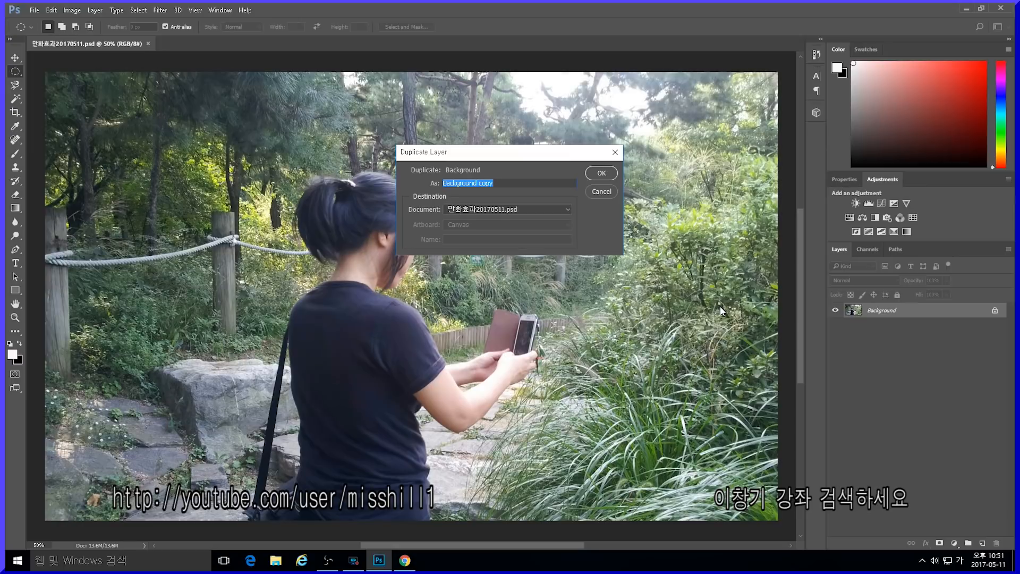
type("작ㅇ")
left_click(610, 175)
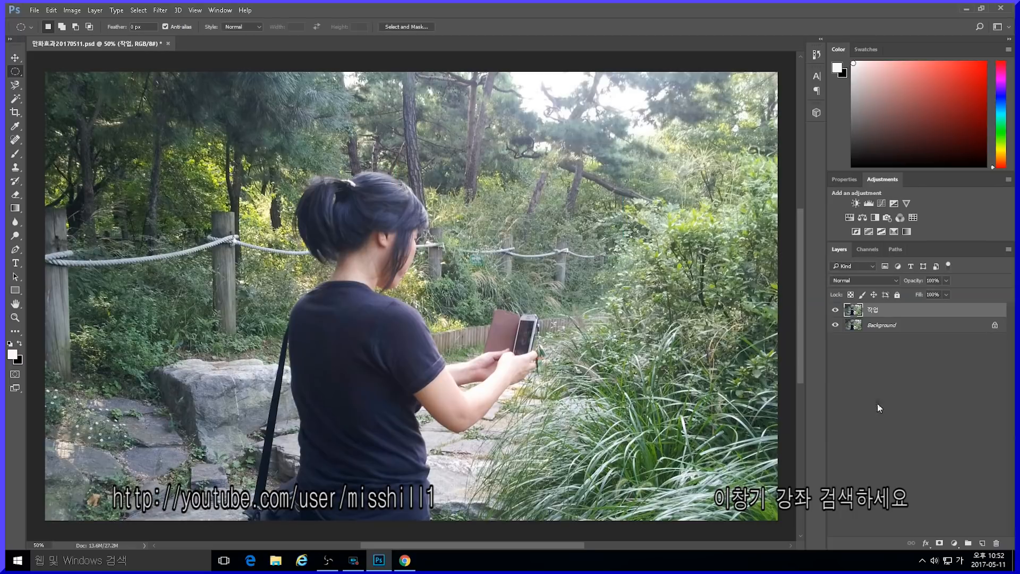
left_click(835, 325)
Step: Draw an elliptical selection around the woman's head and upper body with the Elliptical Marquee tool and center it on her
right_click(14, 71)
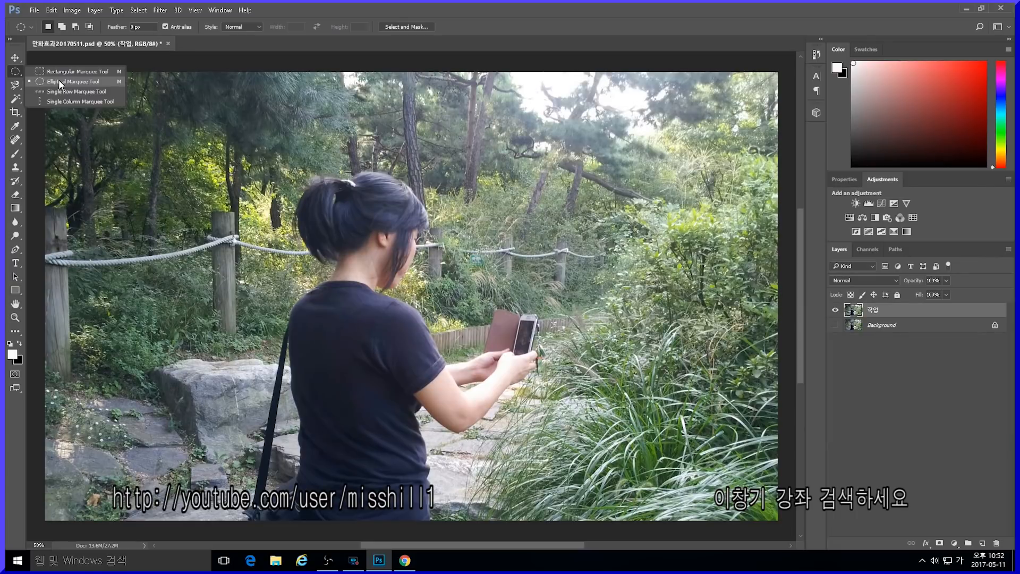
left_click(60, 83)
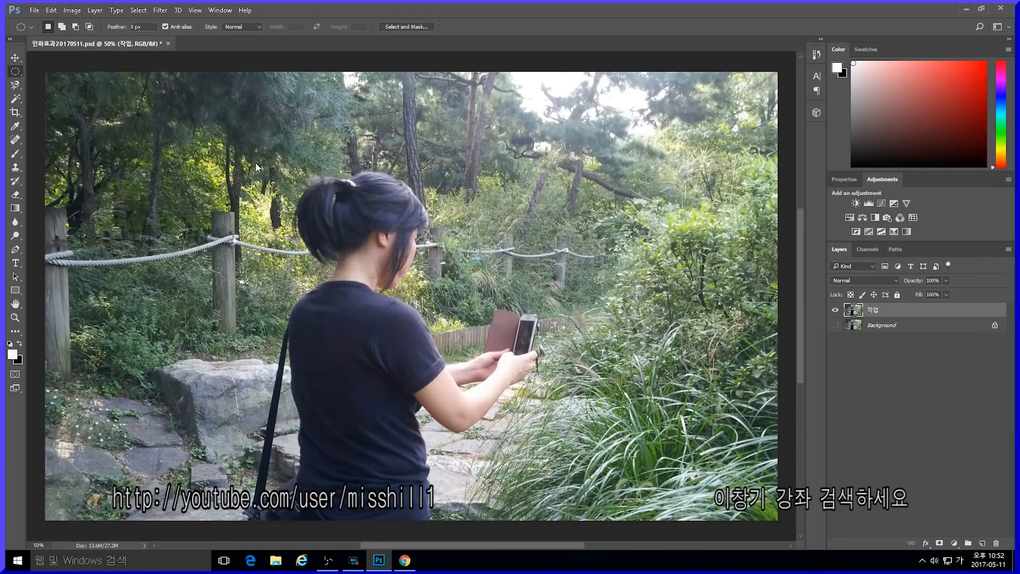
left_click_drag(219, 160, 498, 465)
left_click_drag(405, 364, 439, 348)
left_click_drag(496, 314, 486, 313)
Step: Feather the elliptical selection by 10 pixels and invert it to select the surroundings
right_click(454, 258)
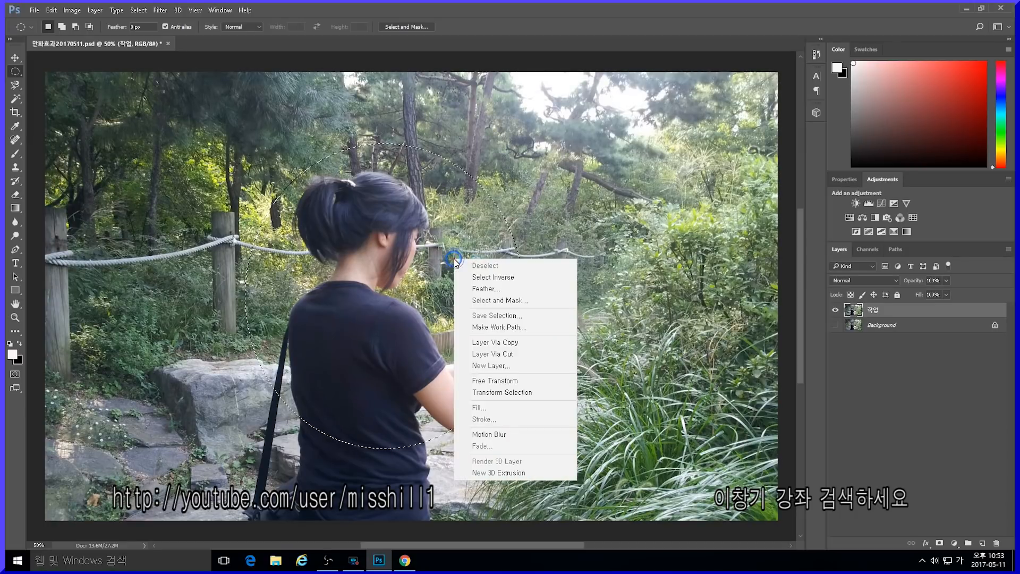
left_click(483, 292)
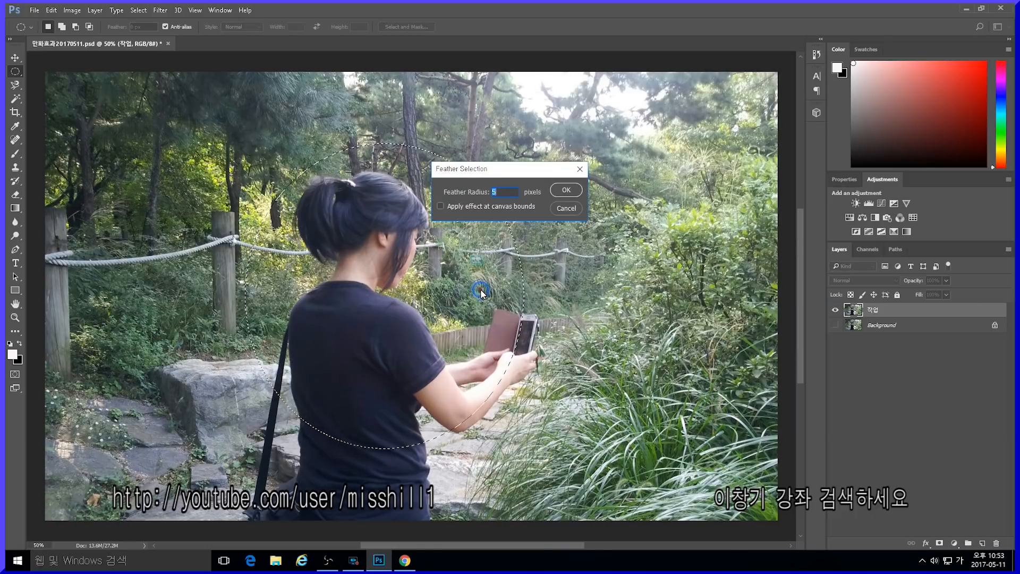
type("10")
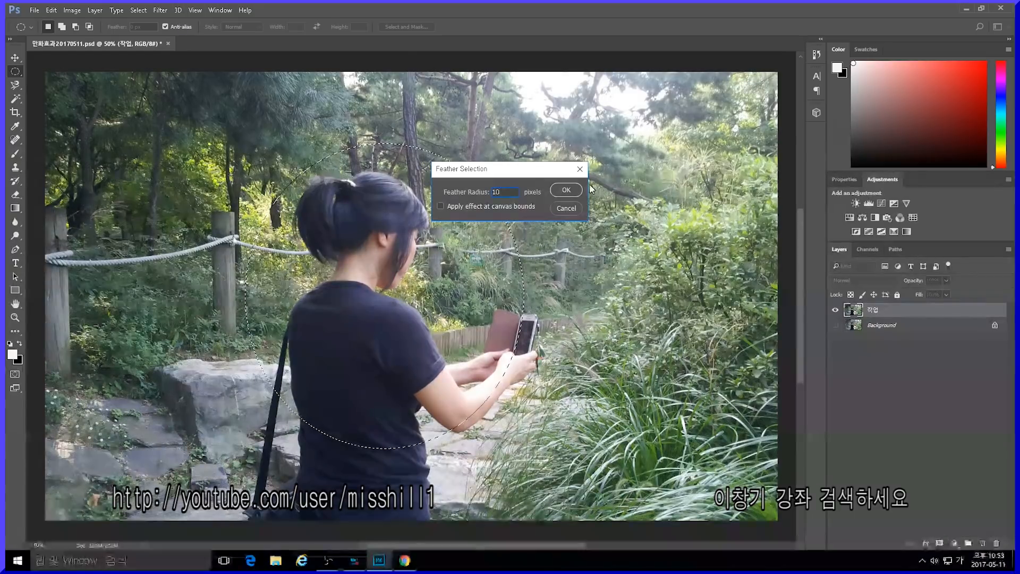
left_click(566, 190)
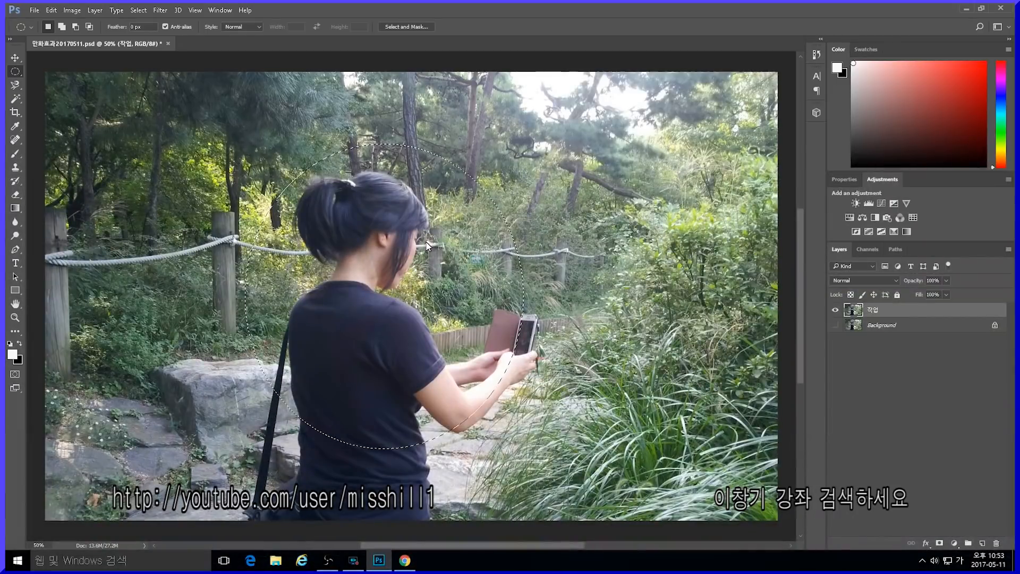
right_click(428, 246)
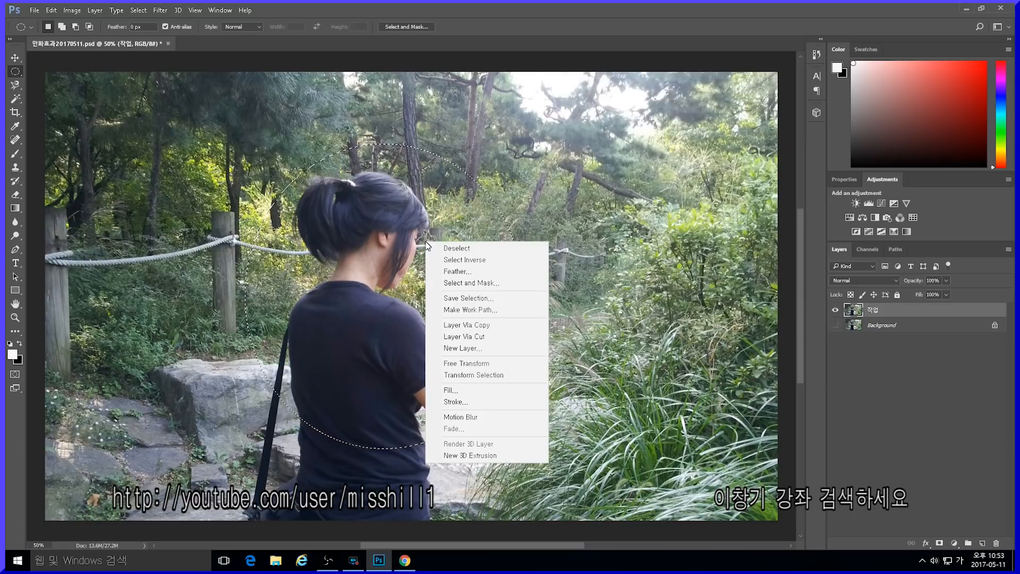
left_click(464, 260)
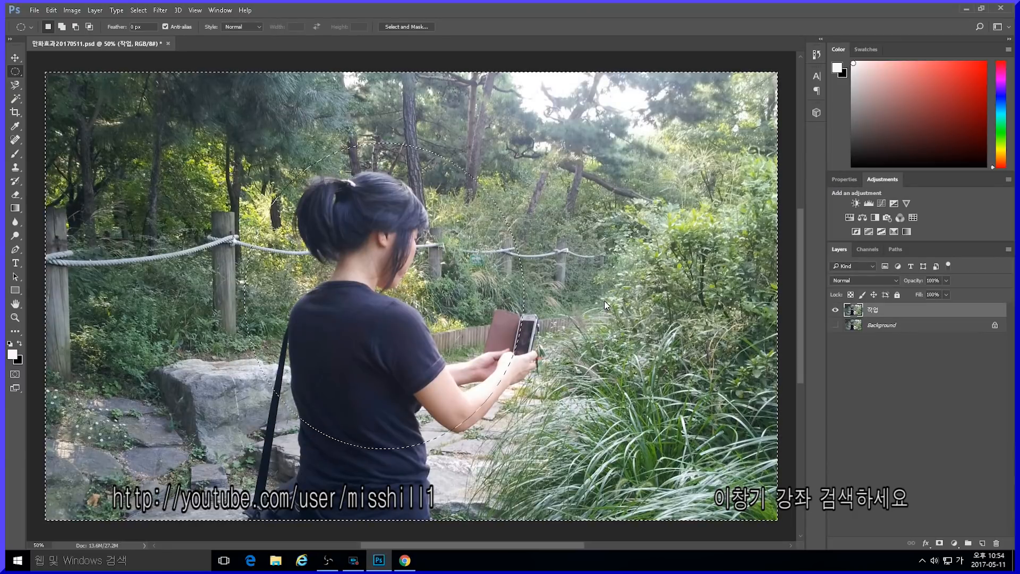
Step: Apply a Motion Blur with angle -87° and distance 187 pixels to the area outside the ellipse, and clear the selection
left_click(161, 11)
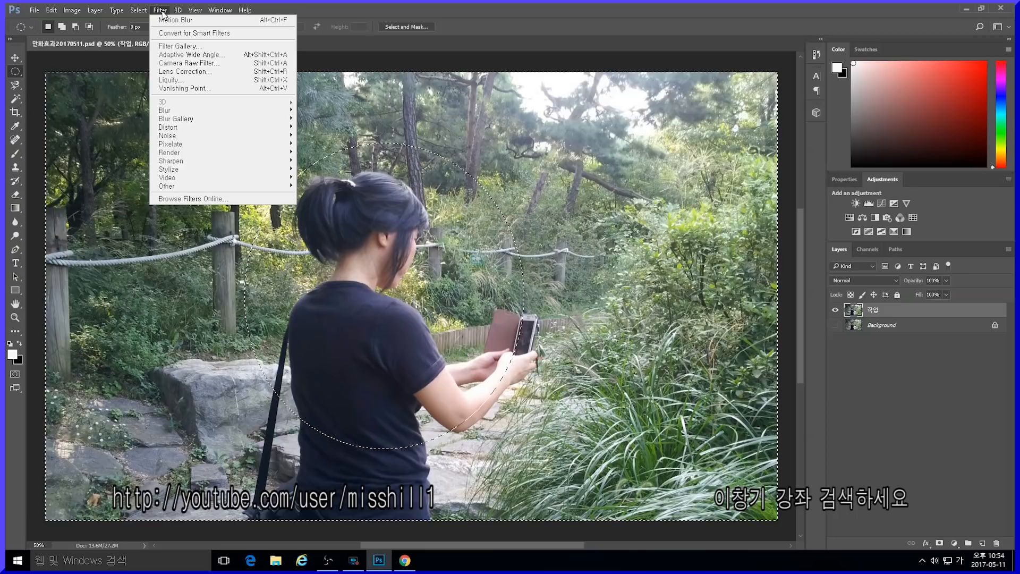
mouse_move(225, 113)
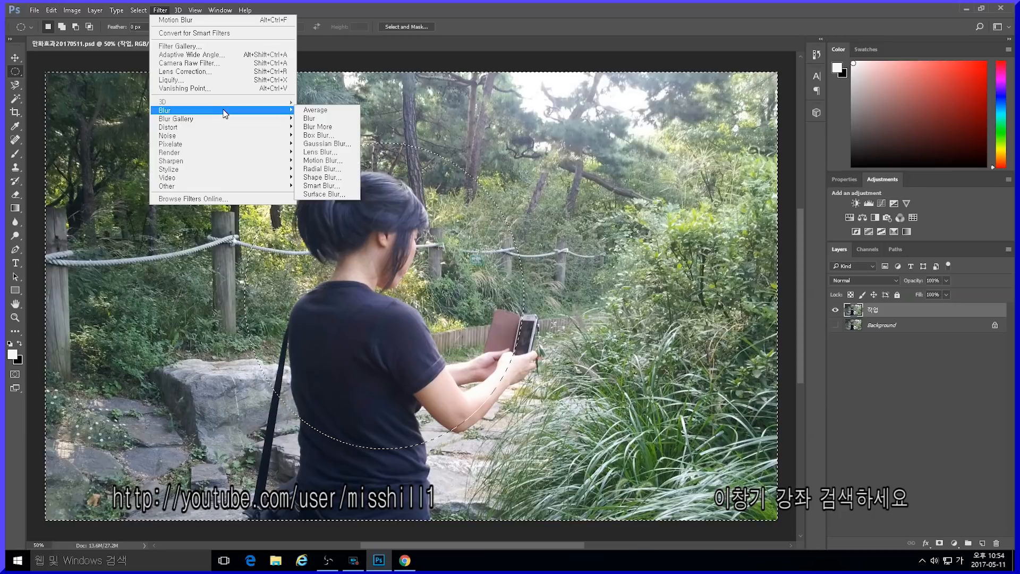
left_click(321, 161)
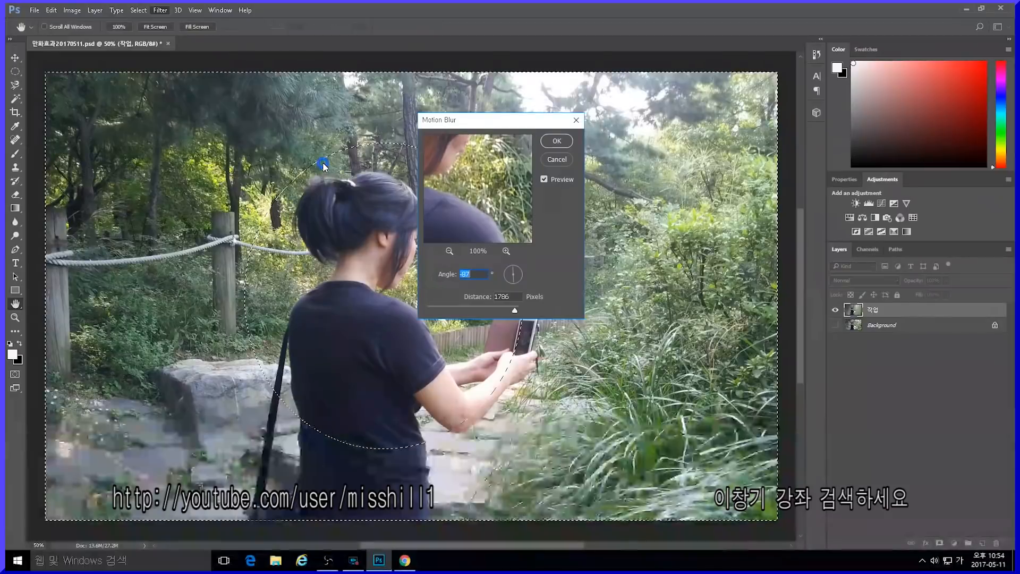
left_click_drag(468, 113, 668, 167)
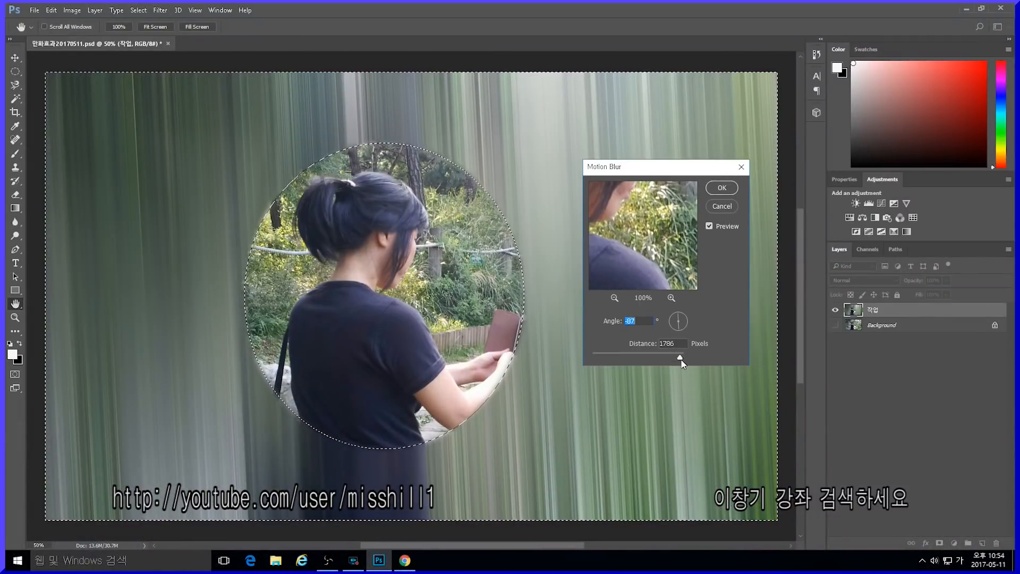
left_click_drag(680, 360, 654, 360)
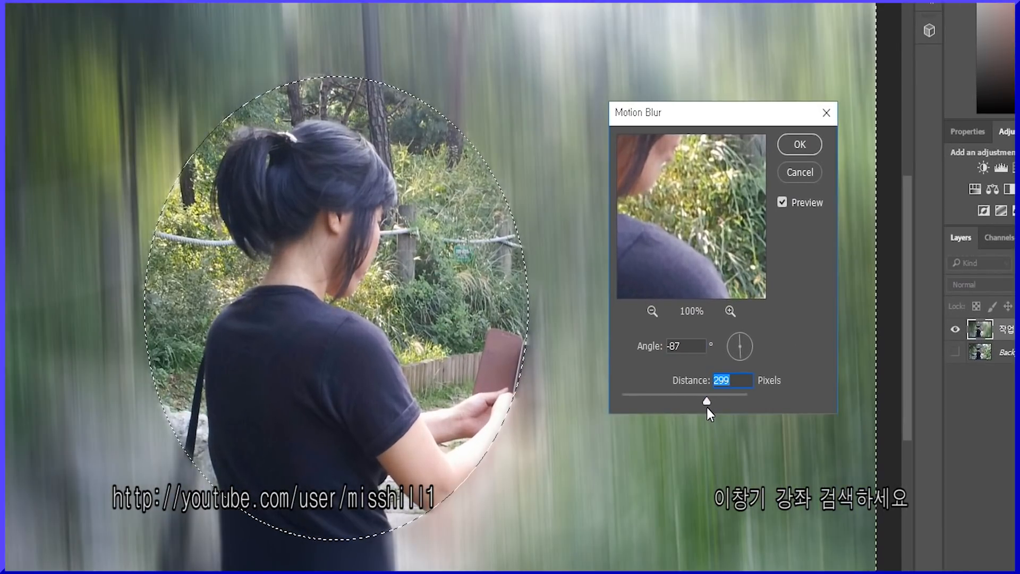
left_click_drag(707, 402, 678, 407)
left_click_drag(712, 123, 758, 70)
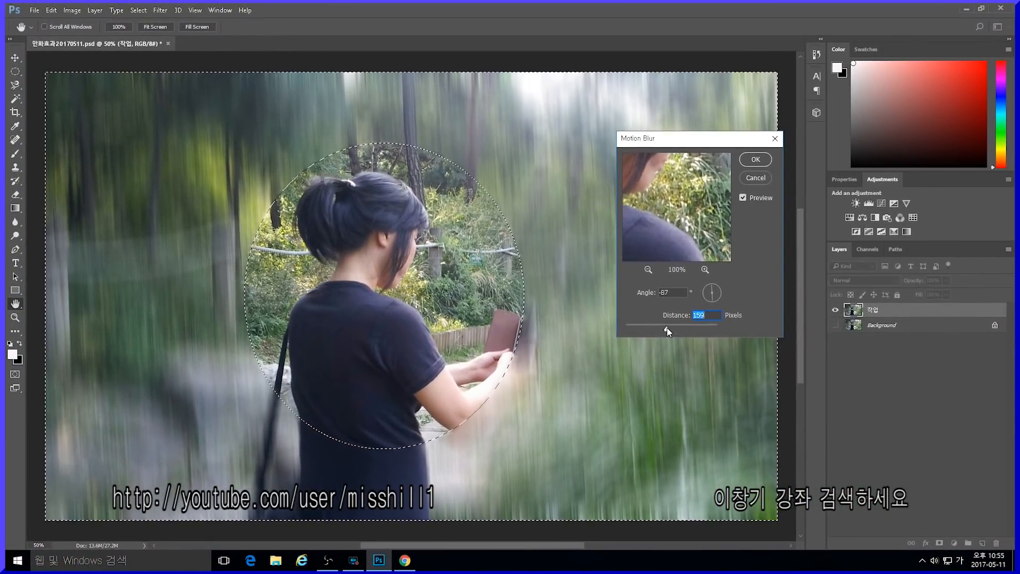
left_click_drag(668, 327, 651, 343)
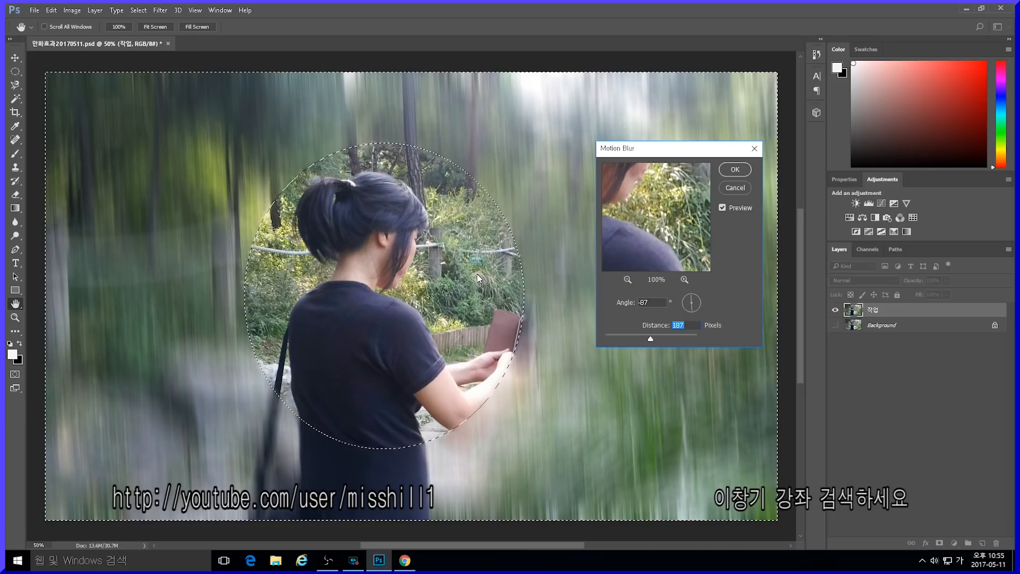
left_click(738, 170)
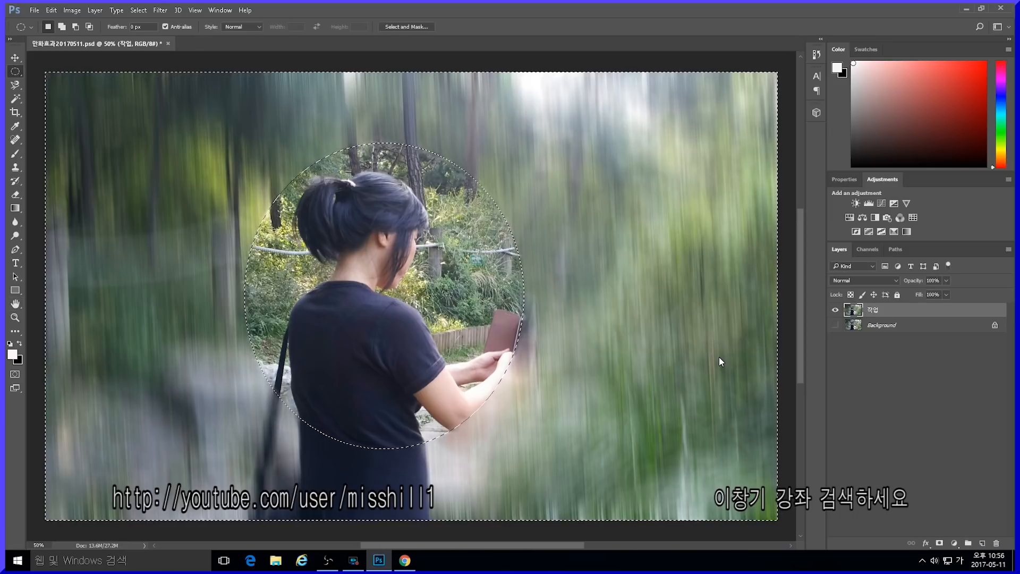
key("ctrl+d")
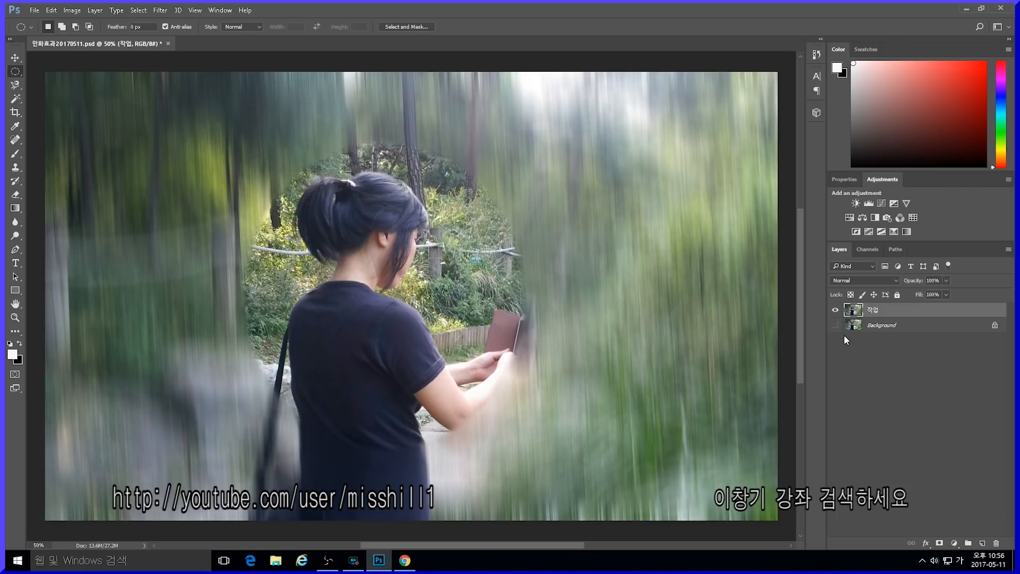
Step: Hide the 작업 layer and duplicate the Background layer as 작업1, with only the new copy visible
left_click(836, 310)
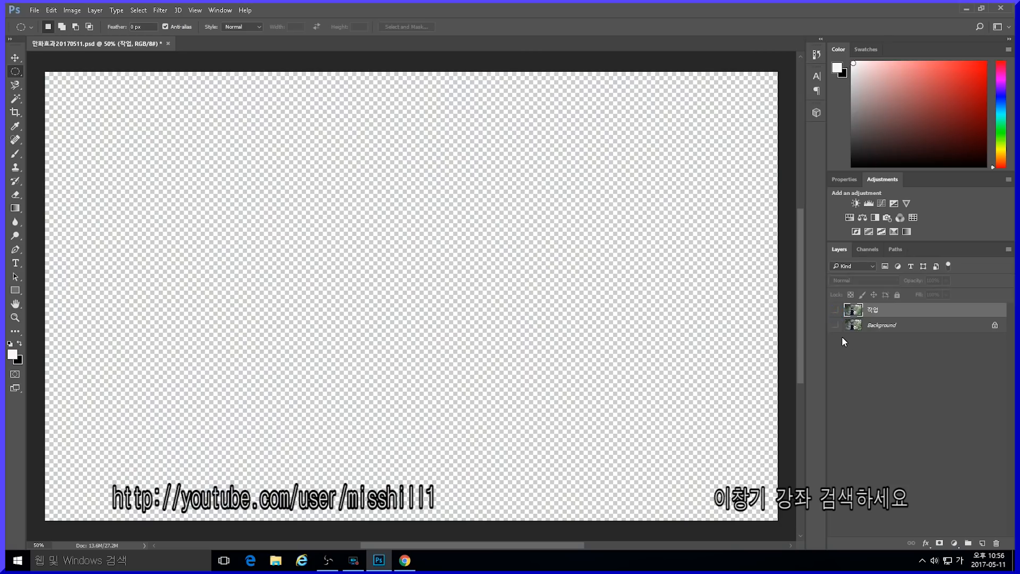
left_click(837, 326)
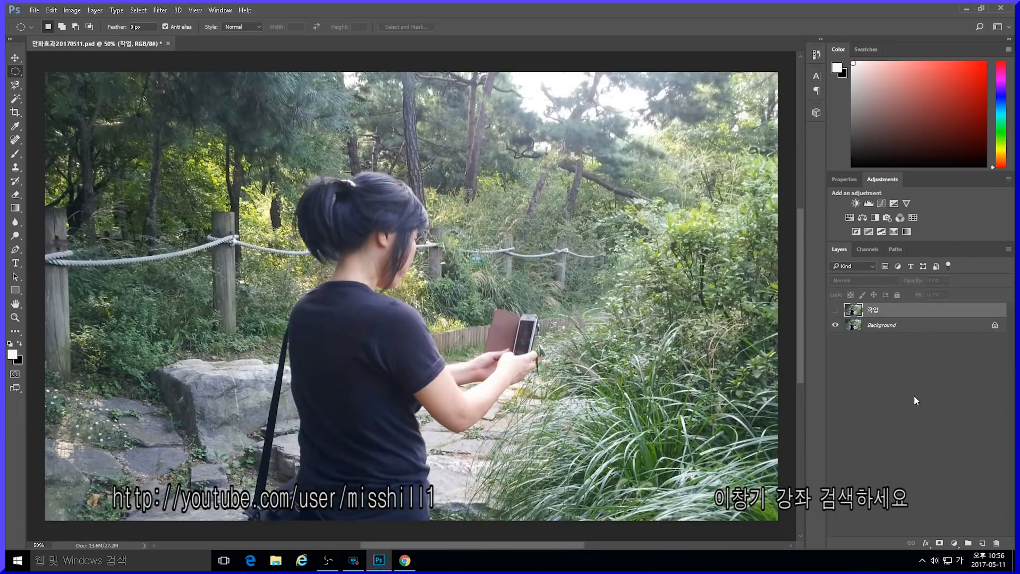
right_click(886, 325)
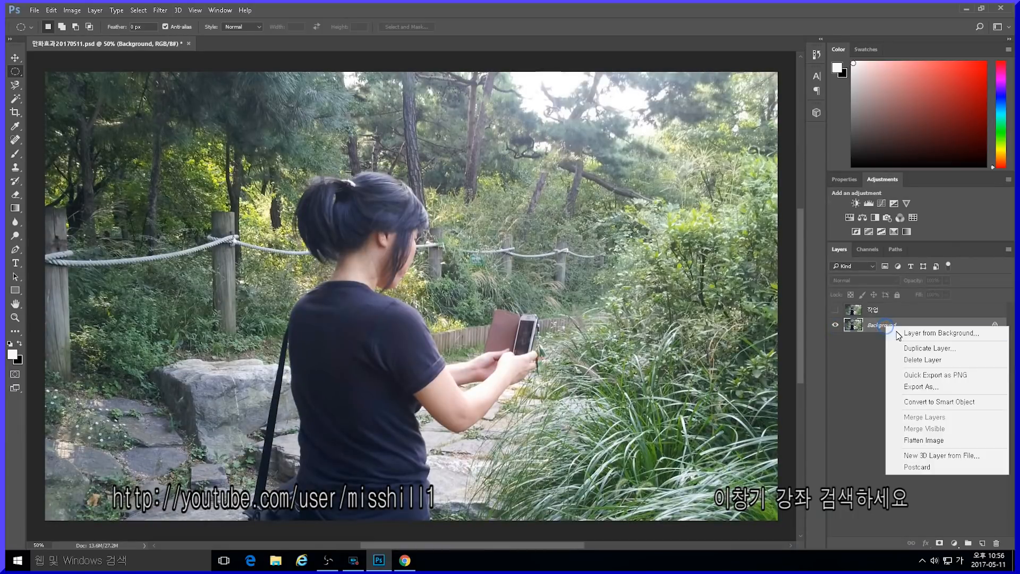
left_click(921, 349)
type("작업1")
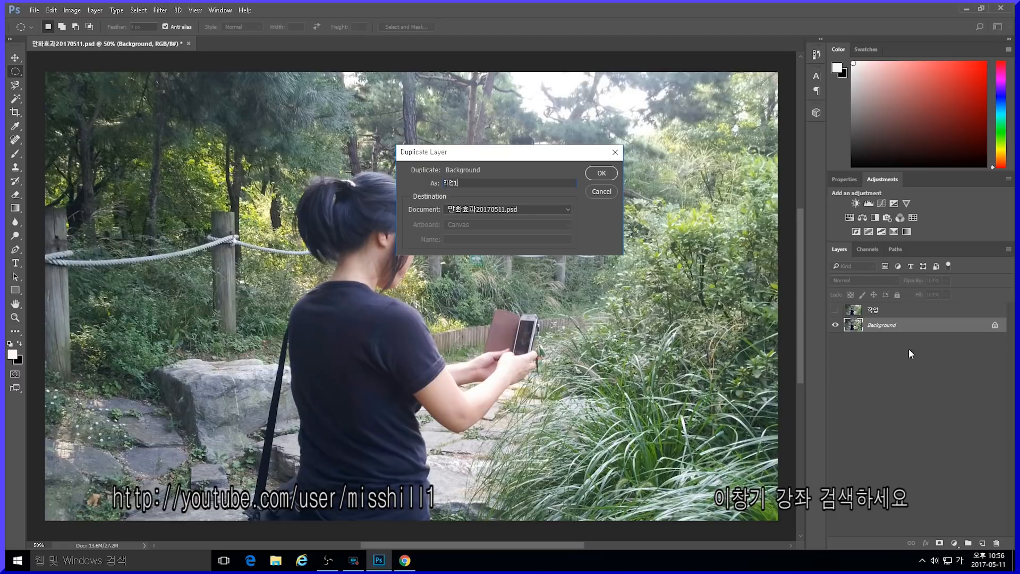
key("Return")
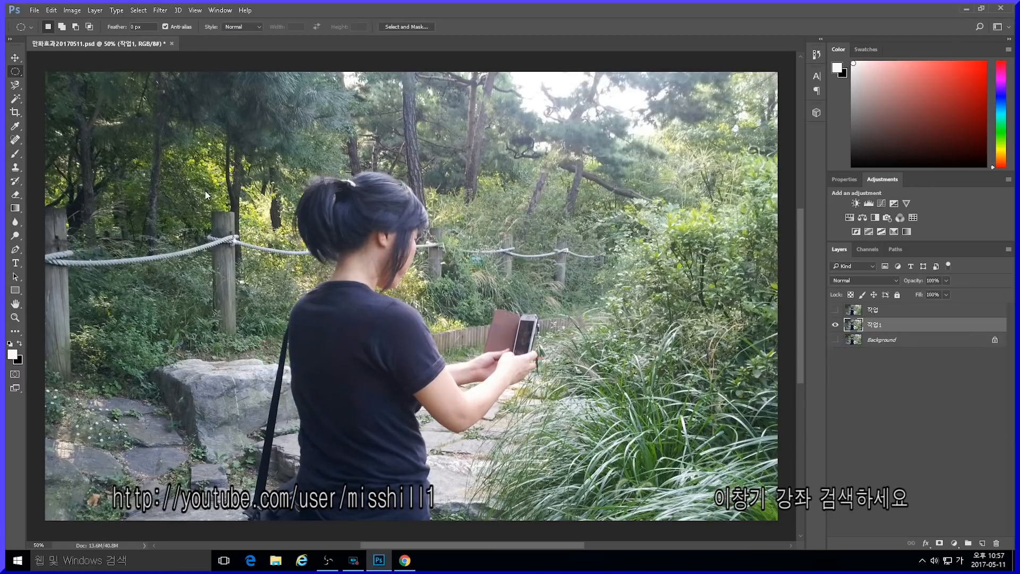
Step: Select an ellipse around the woman's head and upper body, copy it to a new layer, and check the cutout with 작업1 temporarily hidden
left_click(16, 71)
left_click_drag(297, 167, 477, 461)
left_click_drag(448, 343, 424, 308)
key("ctrl+j")
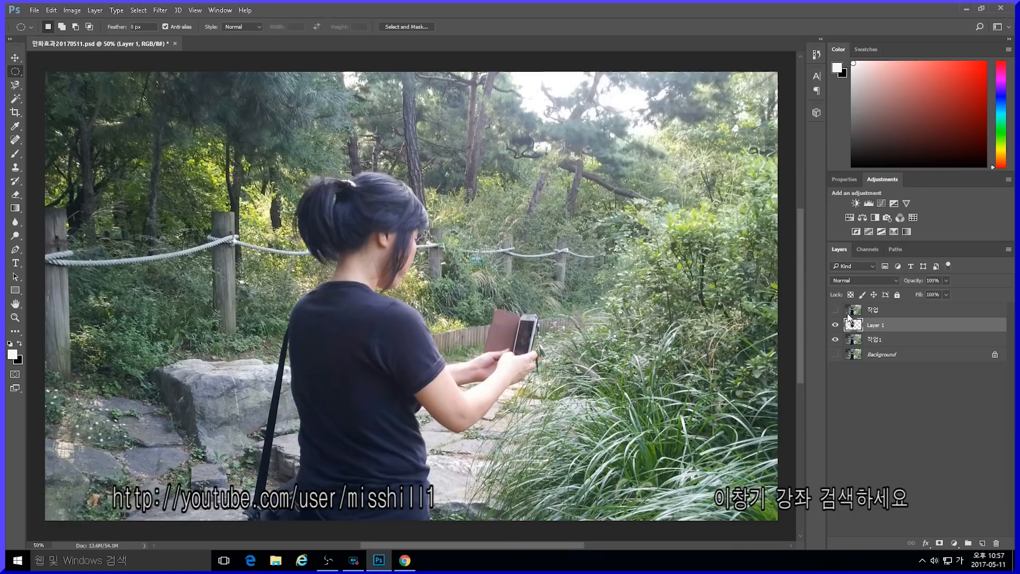
left_click(835, 340)
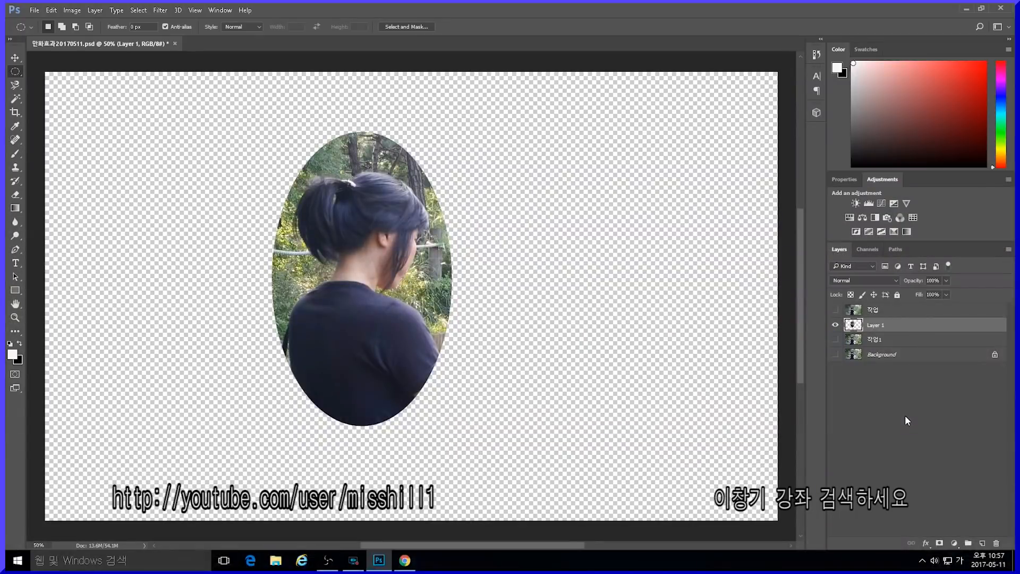
left_click(835, 340)
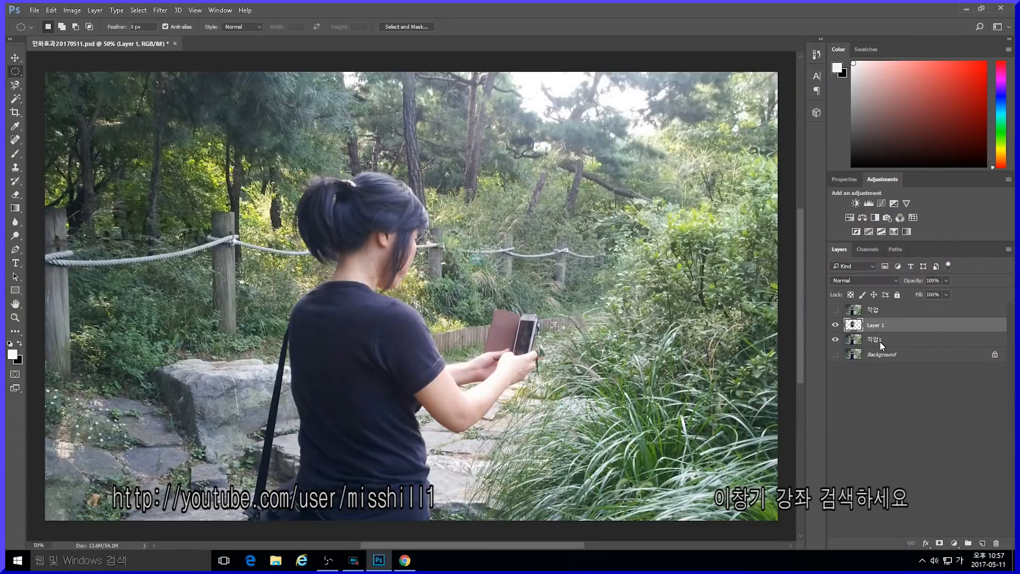
Step: Apply a Motion Blur with angle -51° and distance 152 pixels to the 작업1 layer
left_click(878, 340)
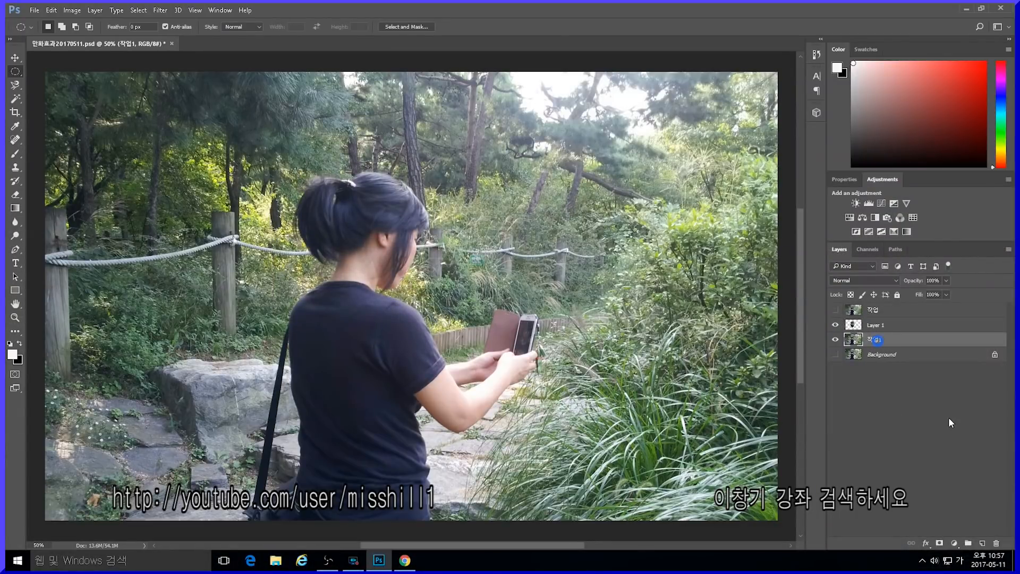
left_click(160, 10)
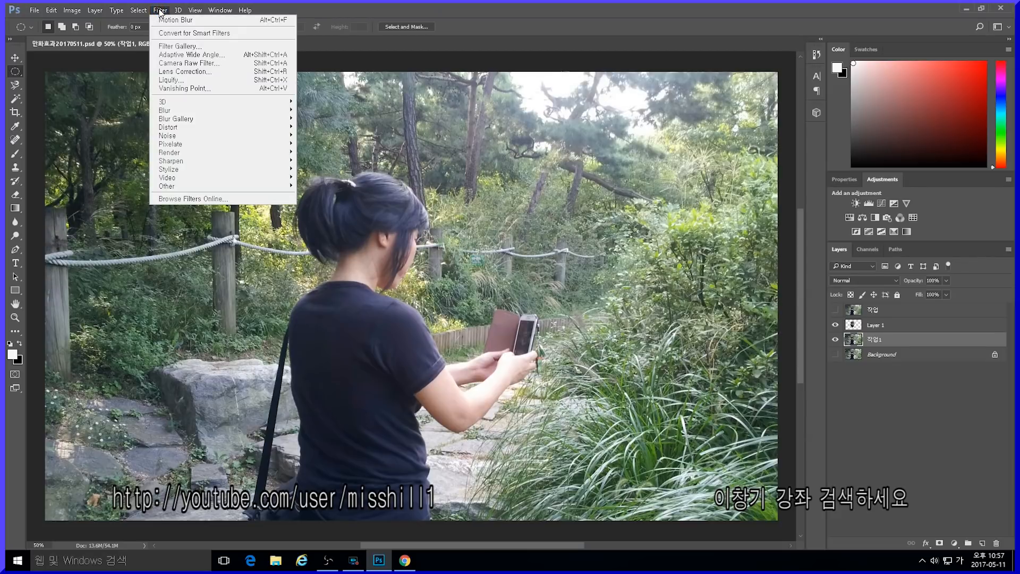
mouse_move(225, 114)
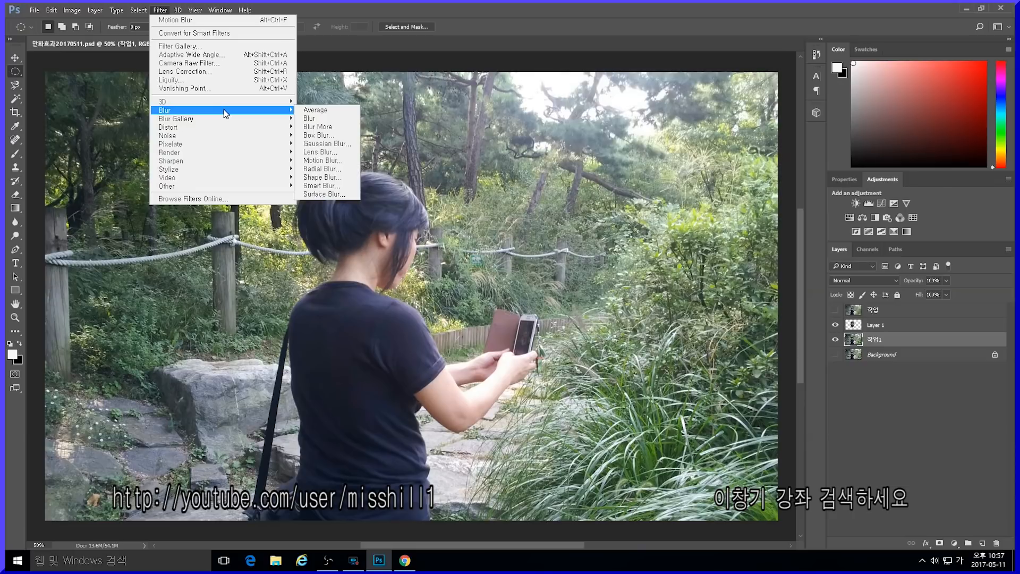
left_click(336, 164)
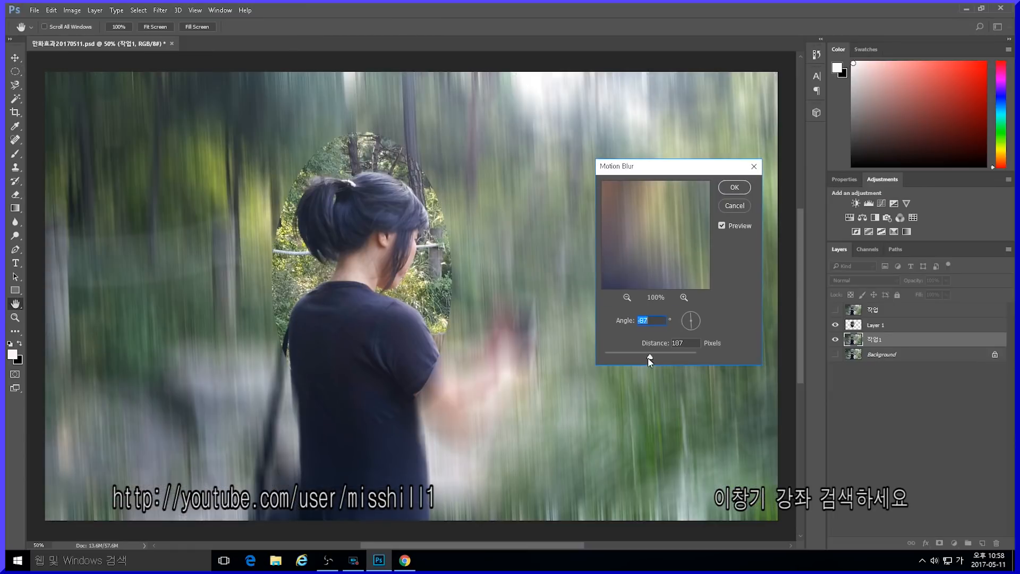
mouse_move(649, 357)
left_mouse_down()
mouse_move(635, 358)
mouse_move(646, 360)
left_mouse_up()
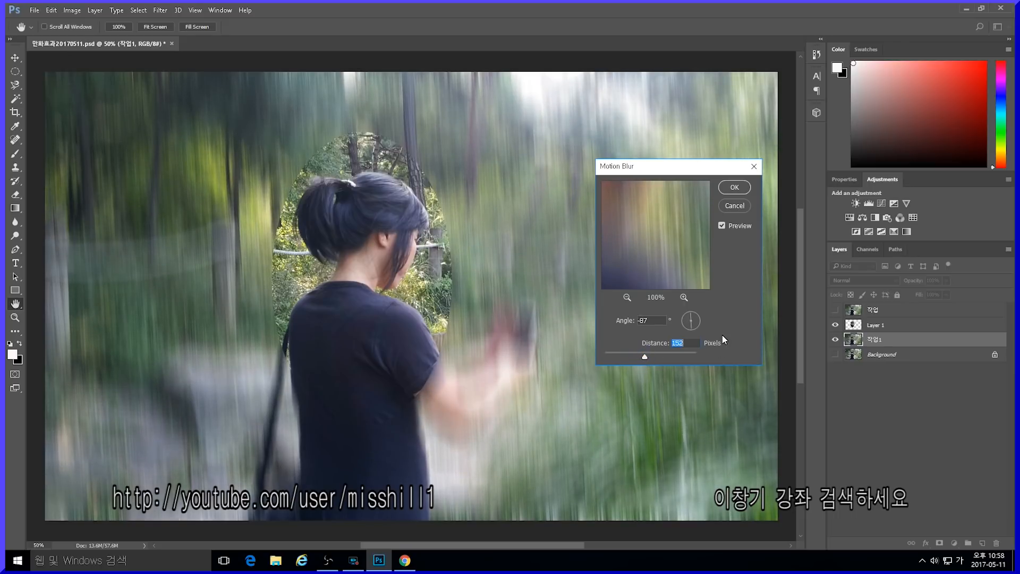
left_click_drag(694, 319, 711, 343)
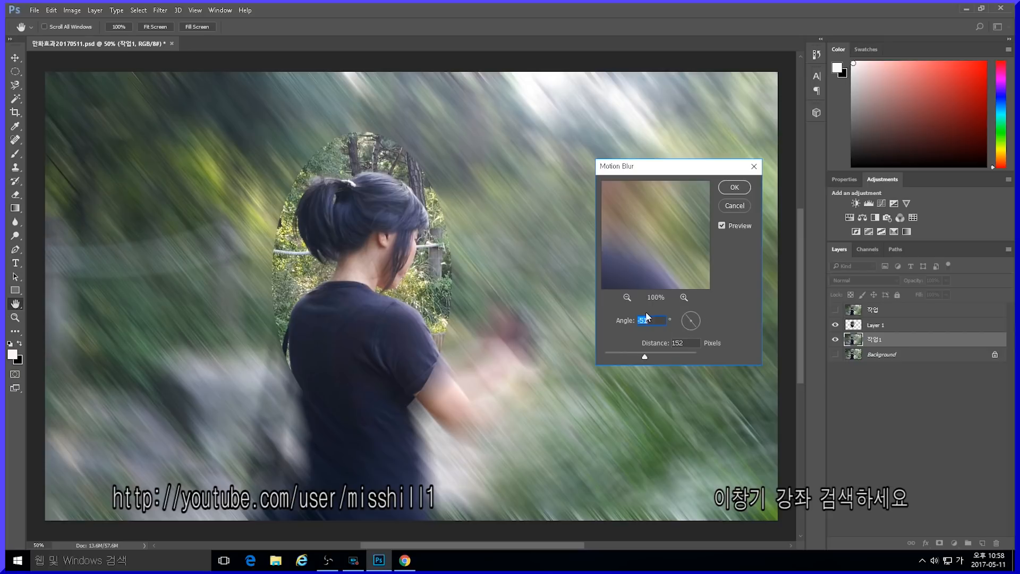
left_click(737, 190)
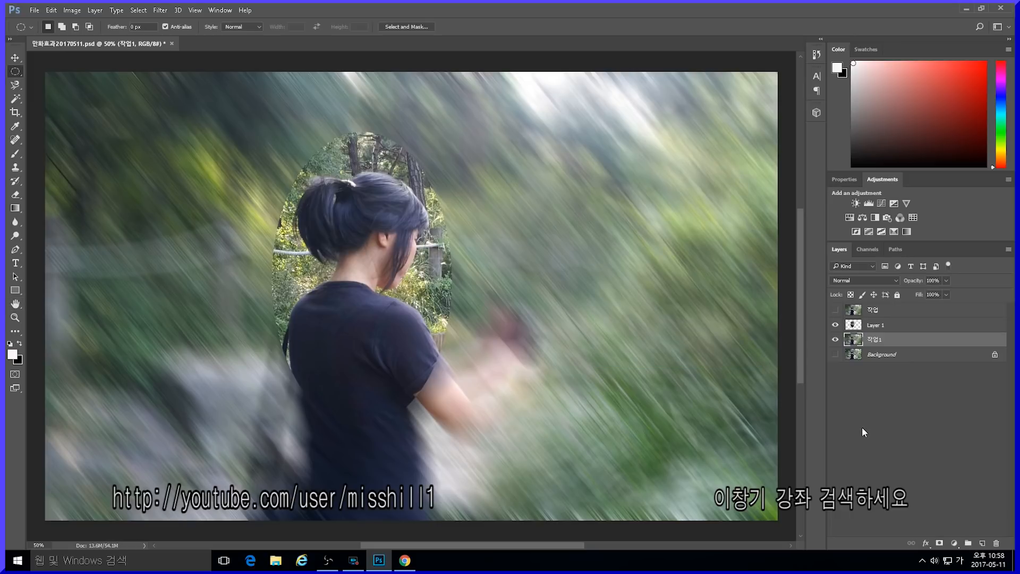
Step: On Layer 1, select an ellipse around the woman's head and shoulders, feather it by 40 pixels, and invert the selection
left_click(880, 326)
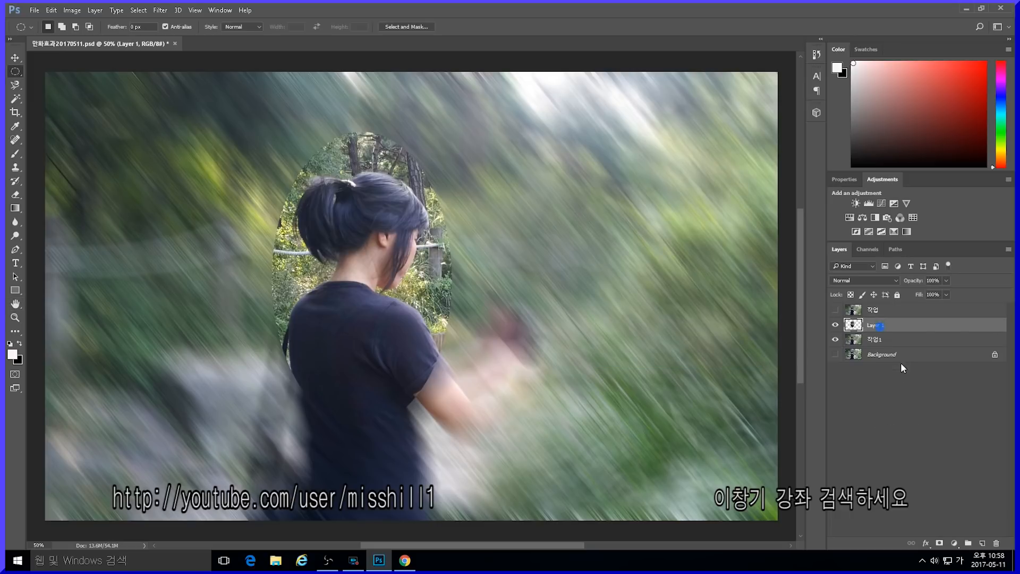
left_click_drag(309, 172, 432, 348)
right_click(363, 210)
left_click(393, 246)
type("40")
key("Return")
right_click(391, 240)
left_click(435, 261)
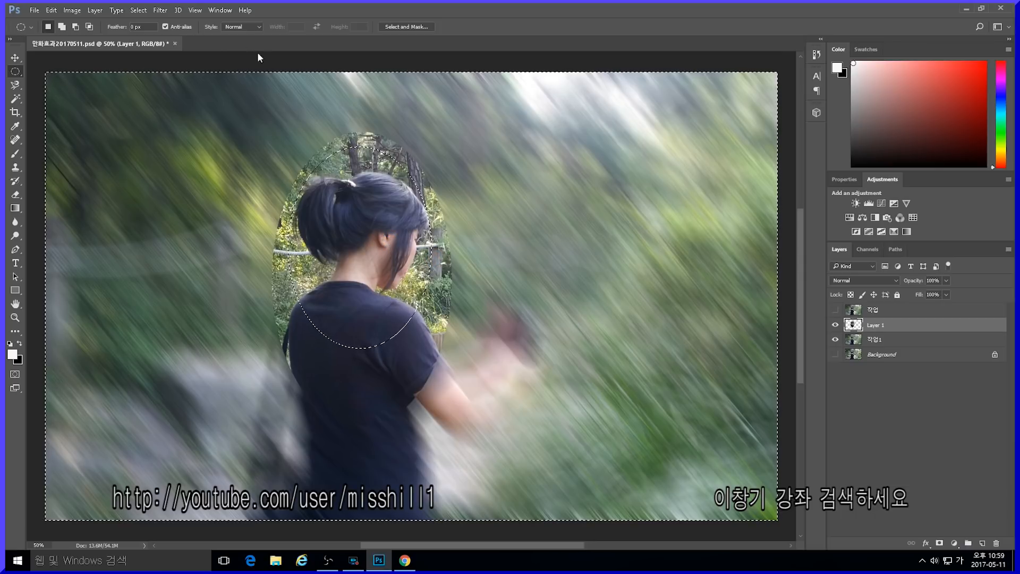
Step: Apply a Motion Blur with angle 36° and distance 2000 pixels outside the head ellipse on Layer 1, and clear the selection
left_click(160, 10)
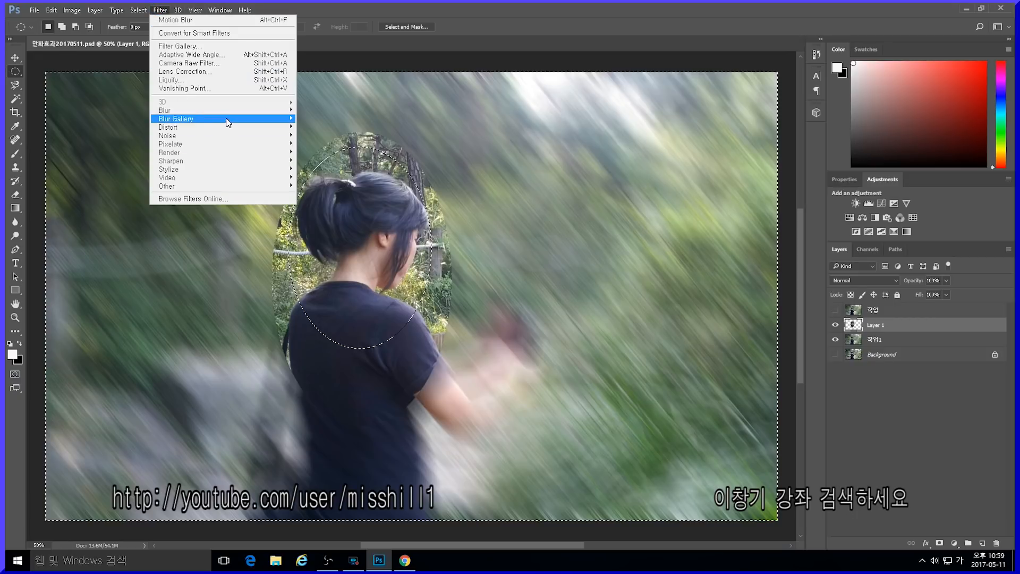
left_click(319, 161)
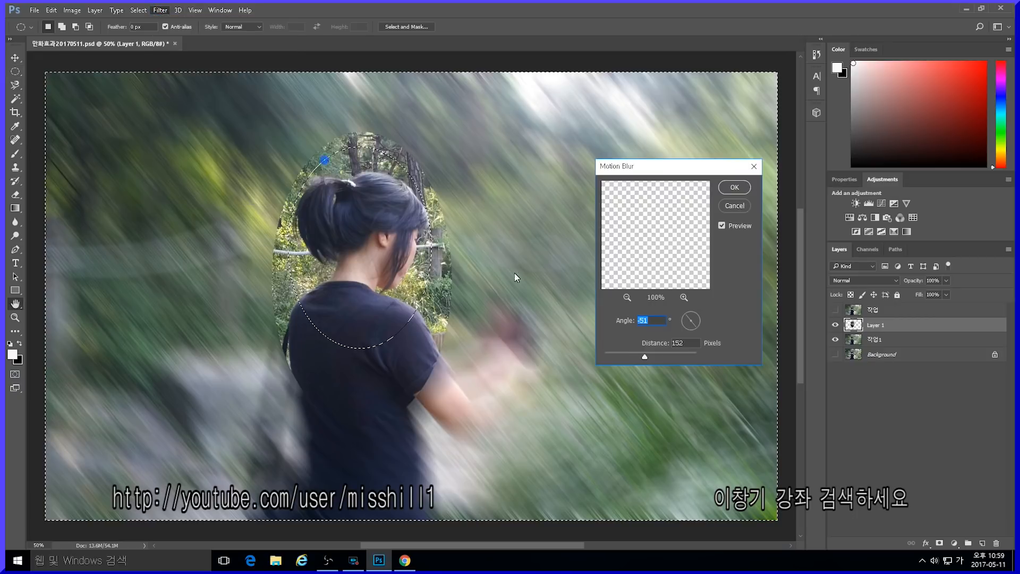
left_click_drag(650, 356, 654, 358)
left_click_drag(690, 319, 698, 313)
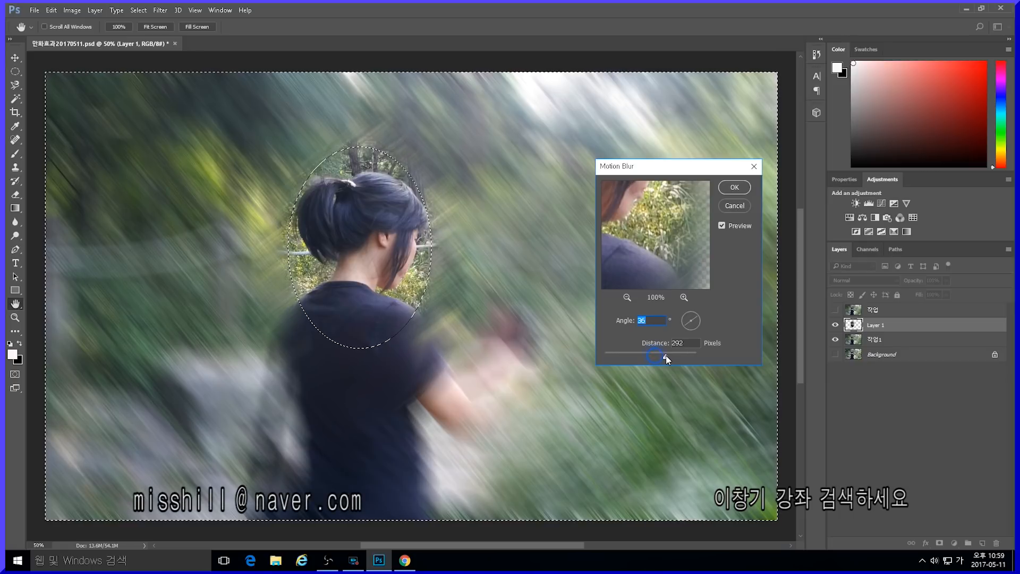
left_click_drag(665, 355, 708, 357)
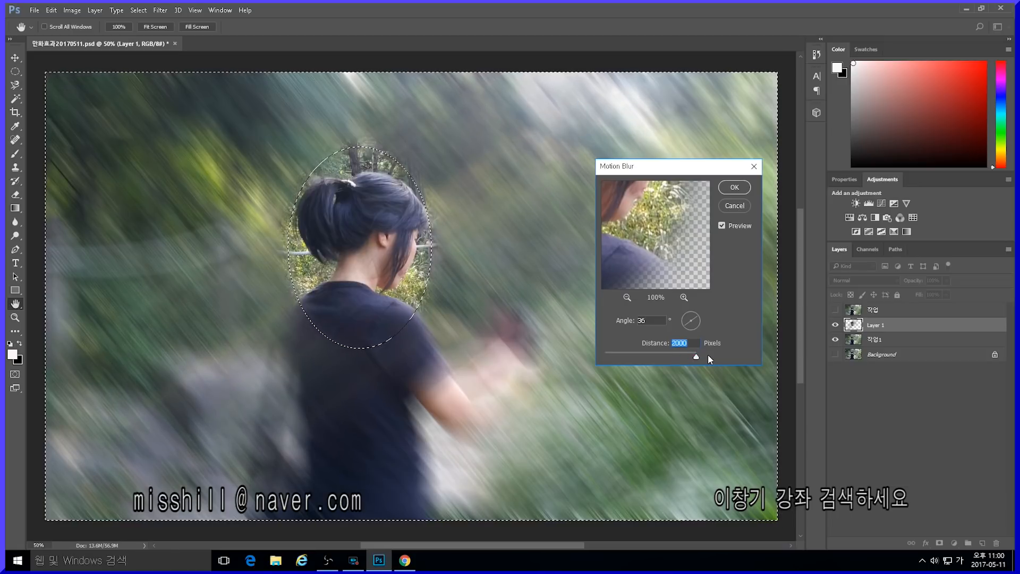
left_click(741, 187)
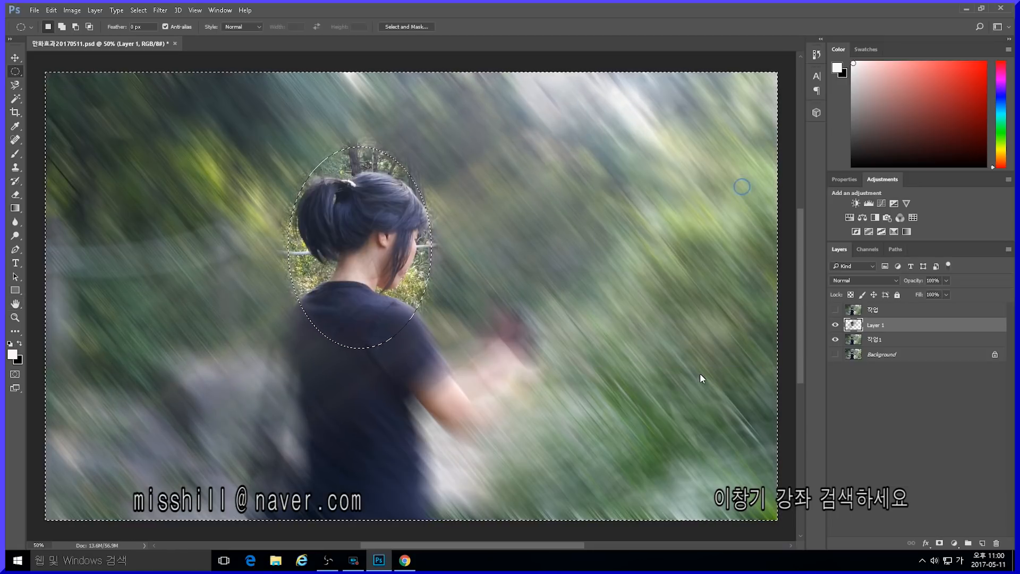
key("ctrl+d")
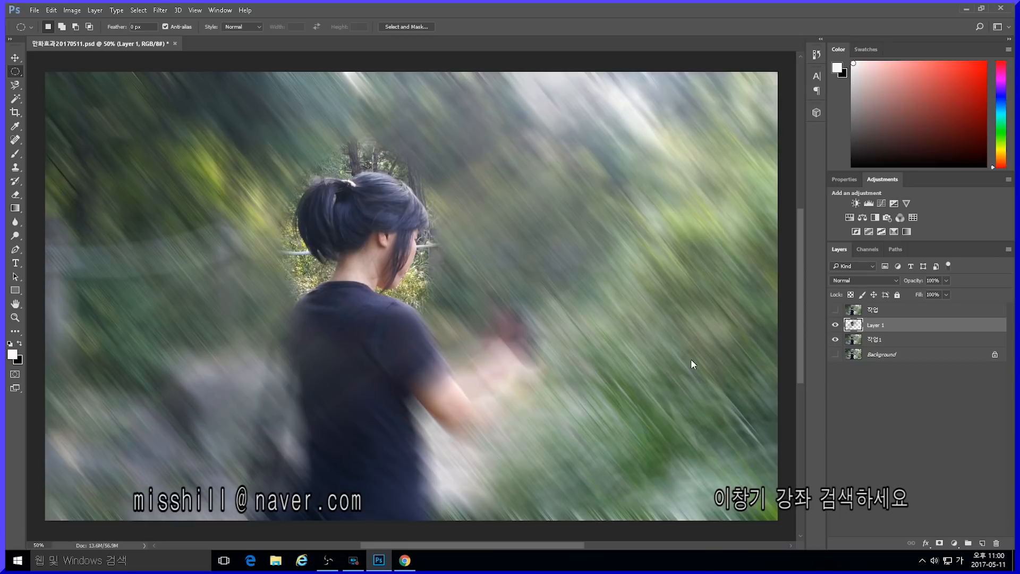
Step: Lower the opacity of Layer 1 to under 30% and position its head cutout over the woman's blurred head
key("v")
mouse_move(372, 266)
left_mouse_down()
mouse_move(370, 113)
mouse_move(365, 288)
mouse_move(361, 140)
mouse_move(360, 275)
left_mouse_up()
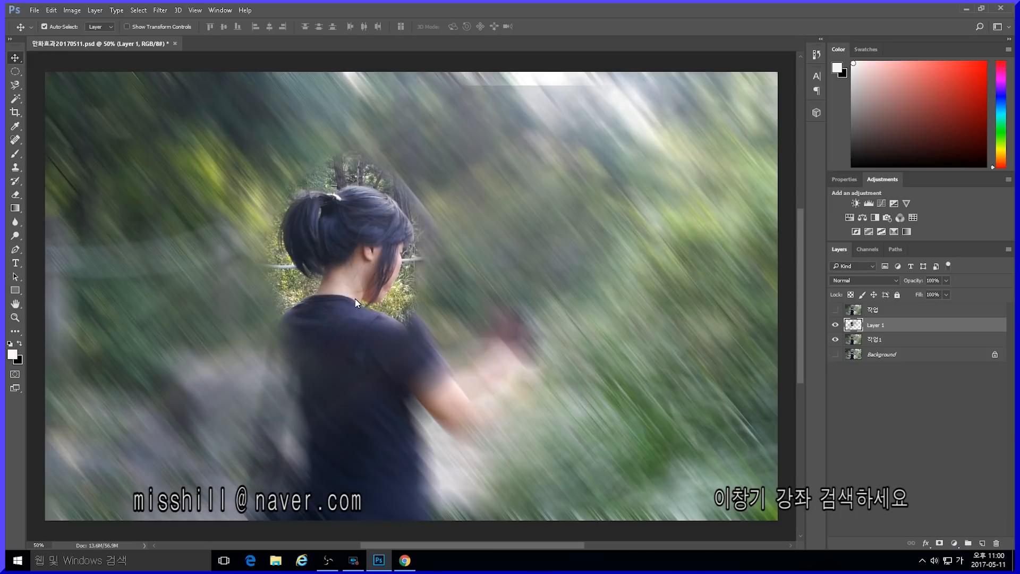
mouse_move(347, 295)
left_mouse_down()
mouse_move(349, 176)
mouse_move(356, 299)
left_mouse_up()
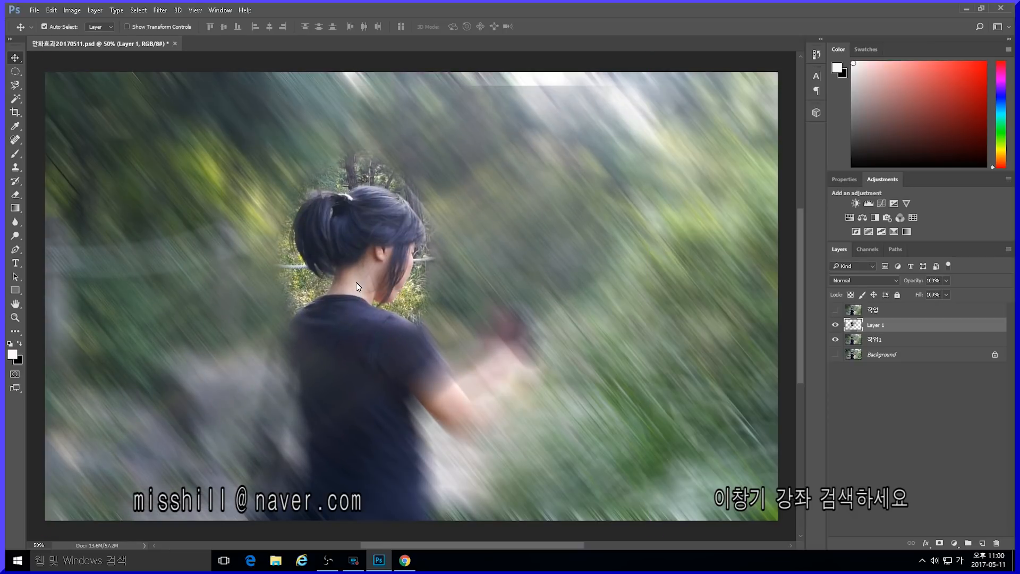
left_click(947, 280)
left_click_drag(946, 293, 909, 299)
left_click_drag(379, 287, 387, 160)
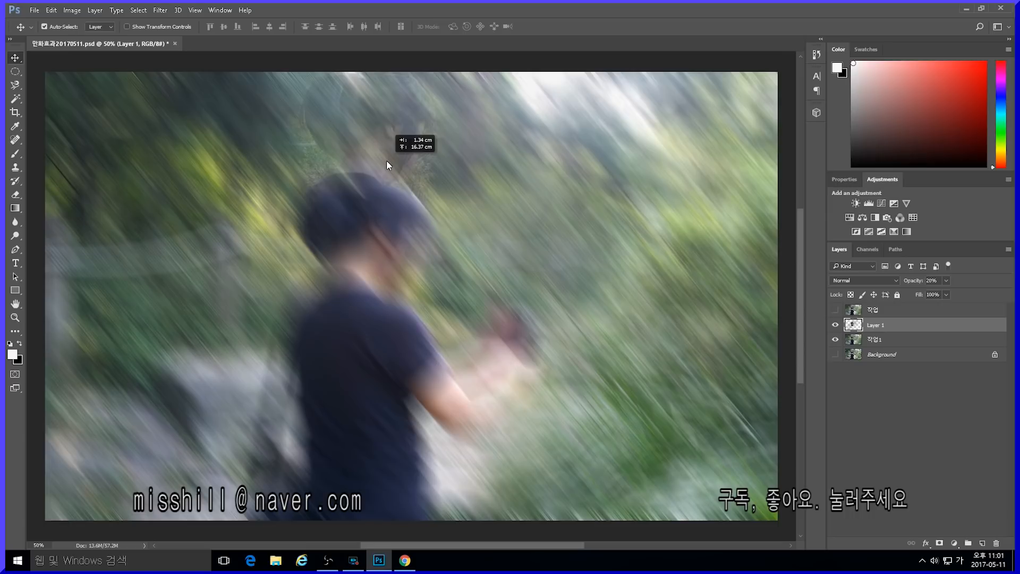
left_click_drag(387, 160, 386, 161)
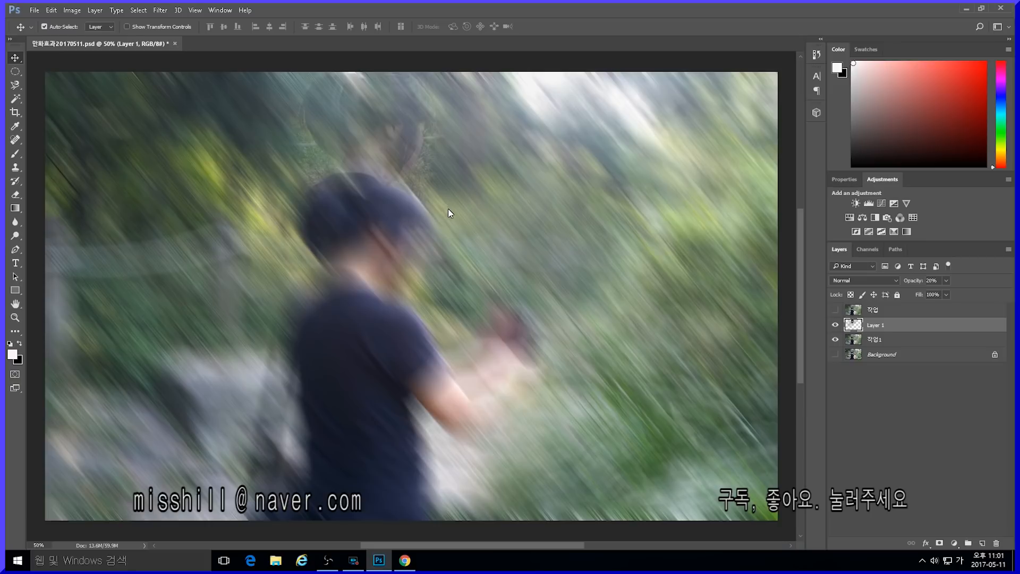
left_click_drag(391, 162, 426, 251)
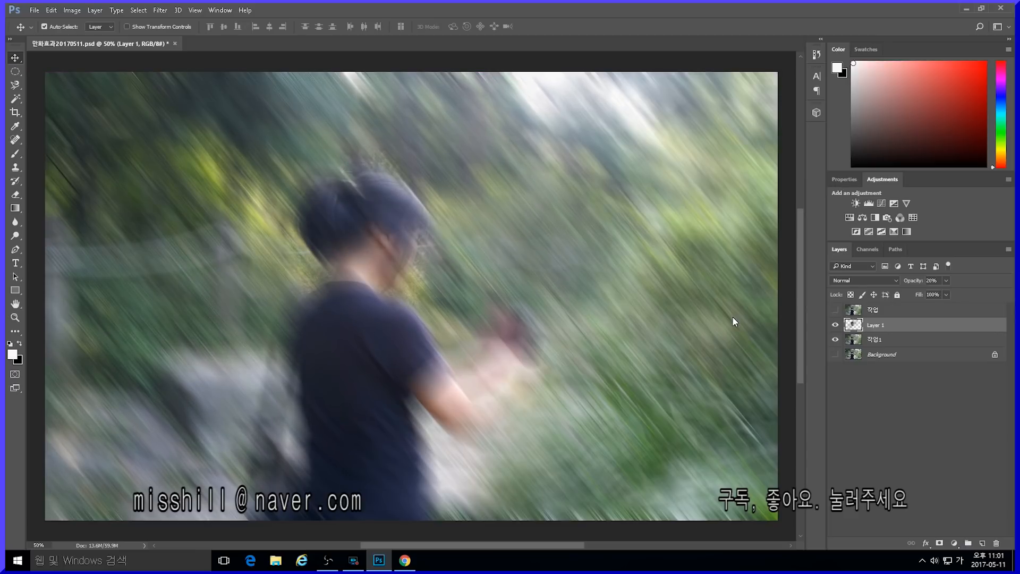
Step: Make two duplicates of the faint Layer 1 head cutout, keeping the default layer names
right_click(883, 326)
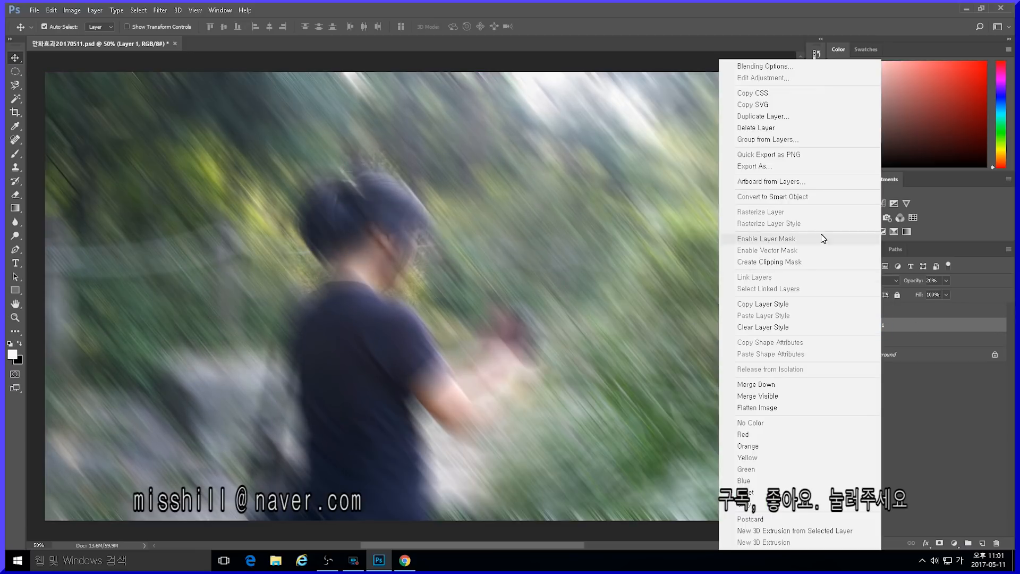
left_click(765, 117)
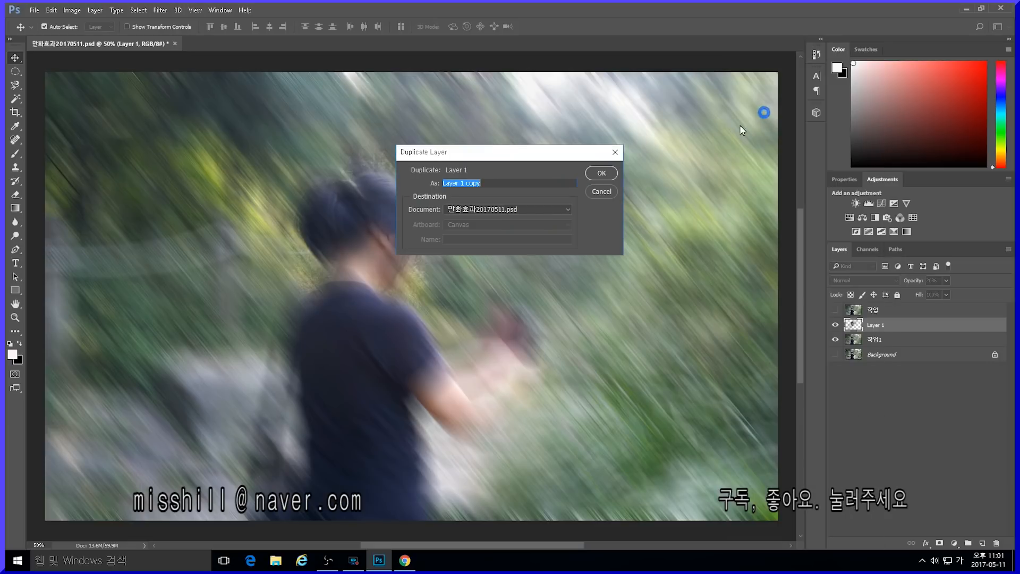
left_click(598, 172)
right_click(883, 326)
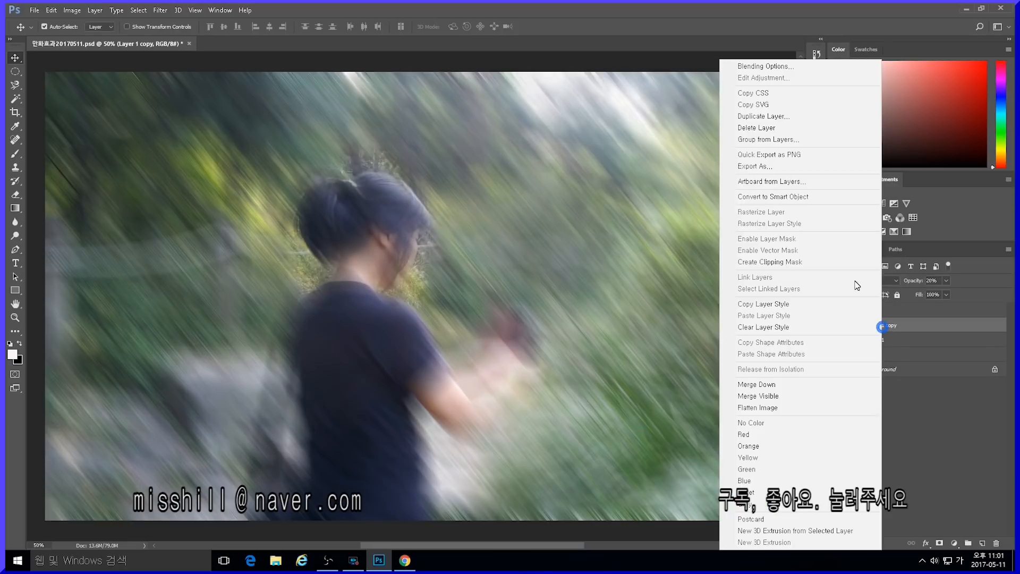
left_click(771, 117)
left_click(606, 173)
Step: Move Layer 1 copy 2 to the left of the woman and Layer 1 copy to her right, at head height
left_click_drag(376, 253, 198, 249)
left_click(882, 340)
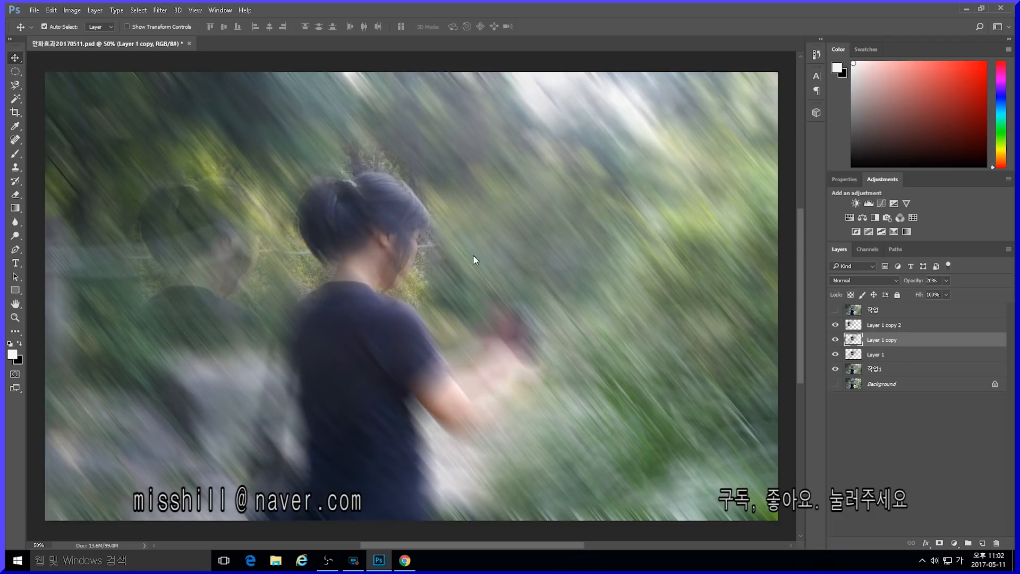
left_click_drag(375, 250, 544, 255)
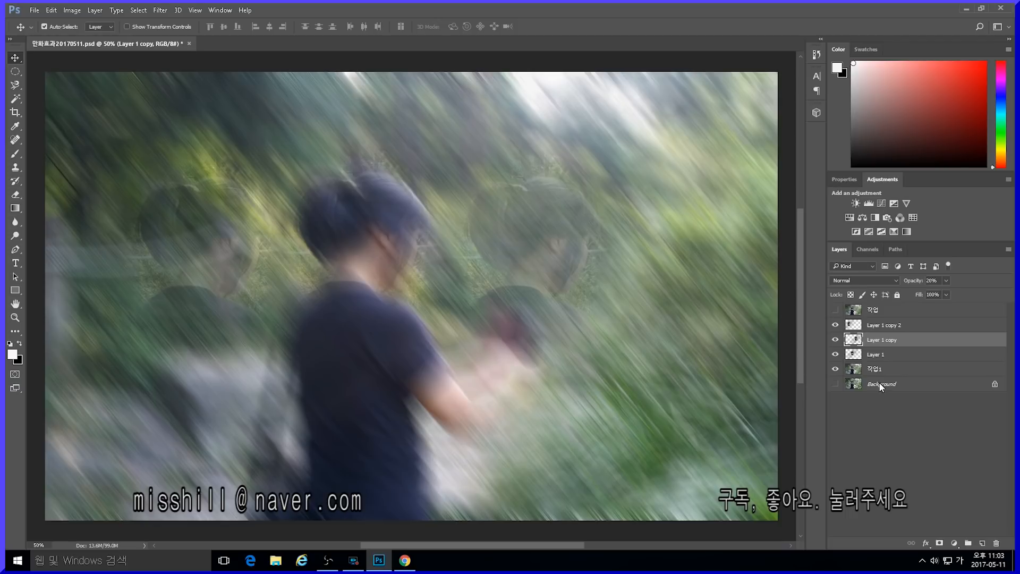
Step: Hide all the working layers and show only the original Background layer
left_click(834, 354, "alt")
left_click(835, 368)
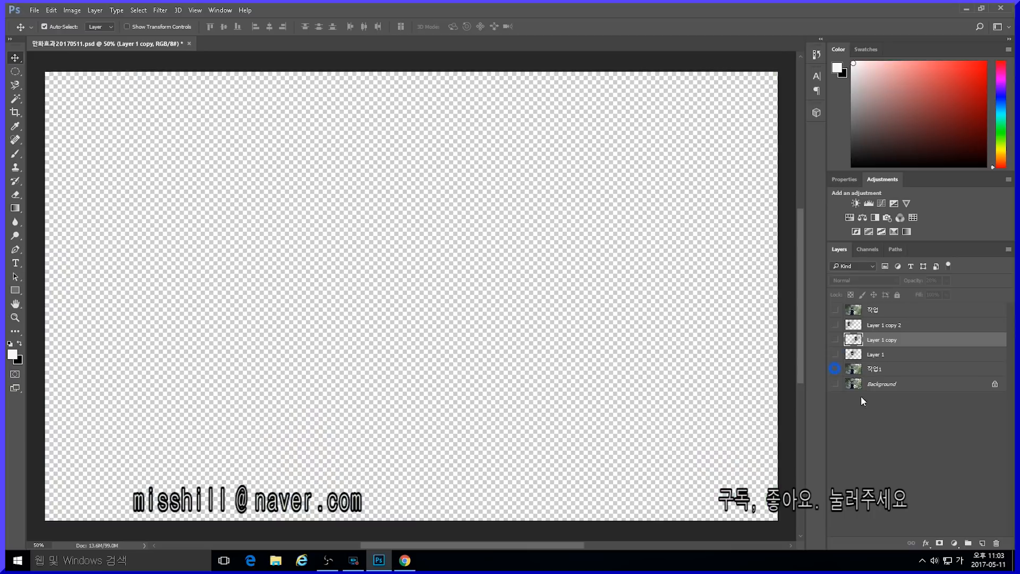
left_click(834, 369)
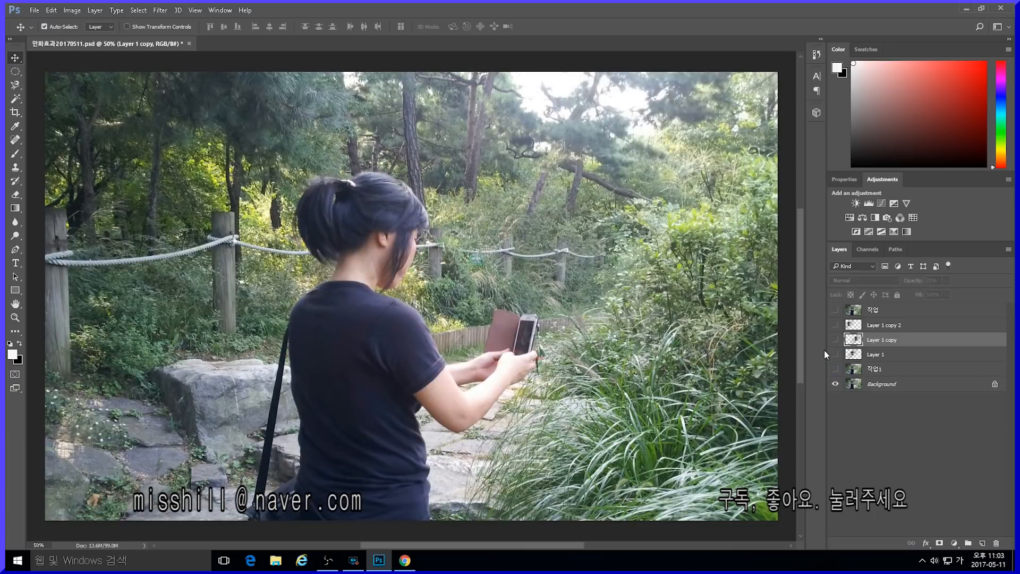
Step: Save the PSD file, keeping Maximize Compatibility on
left_click(34, 10)
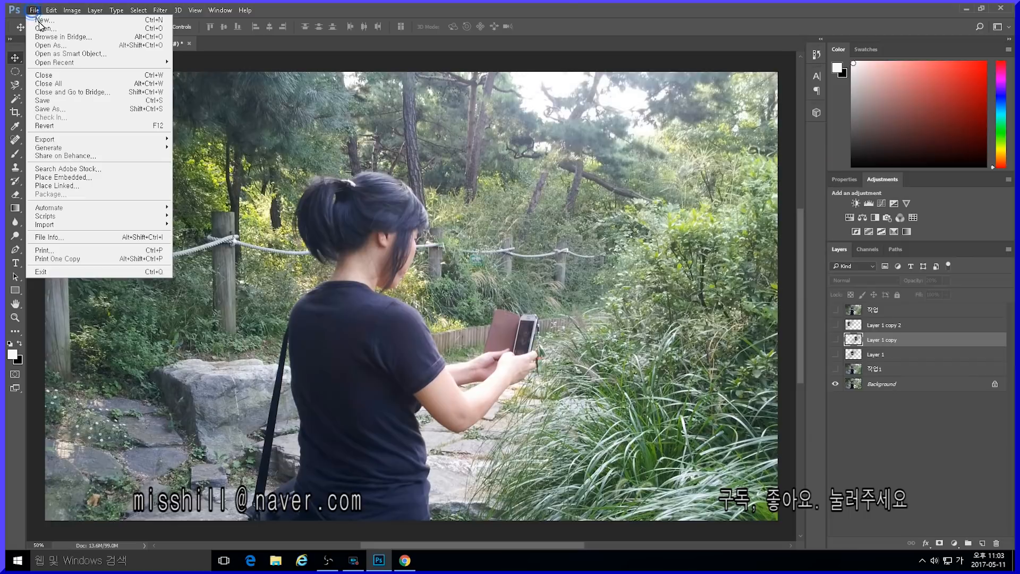
left_click(42, 101)
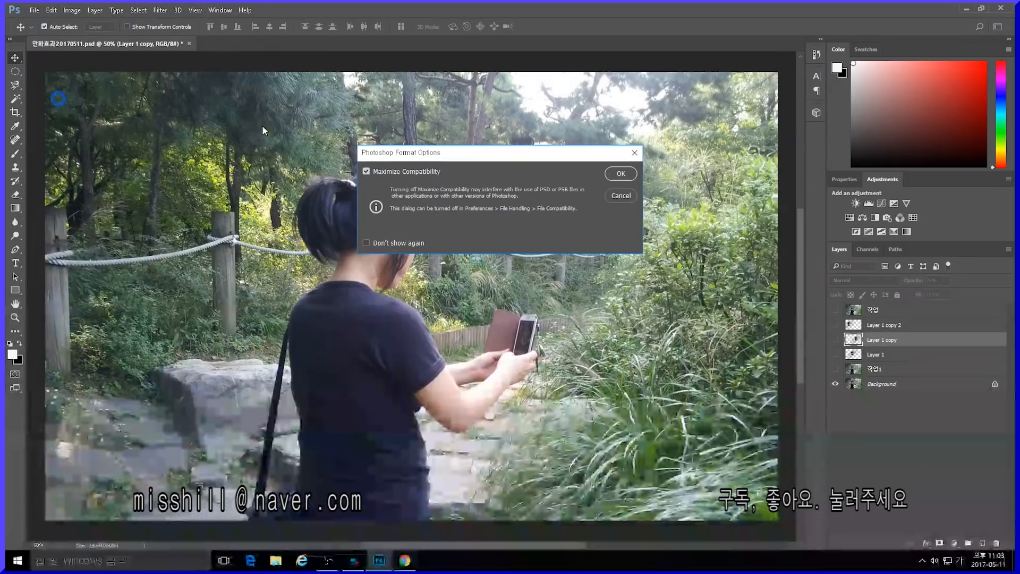
left_click(622, 173)
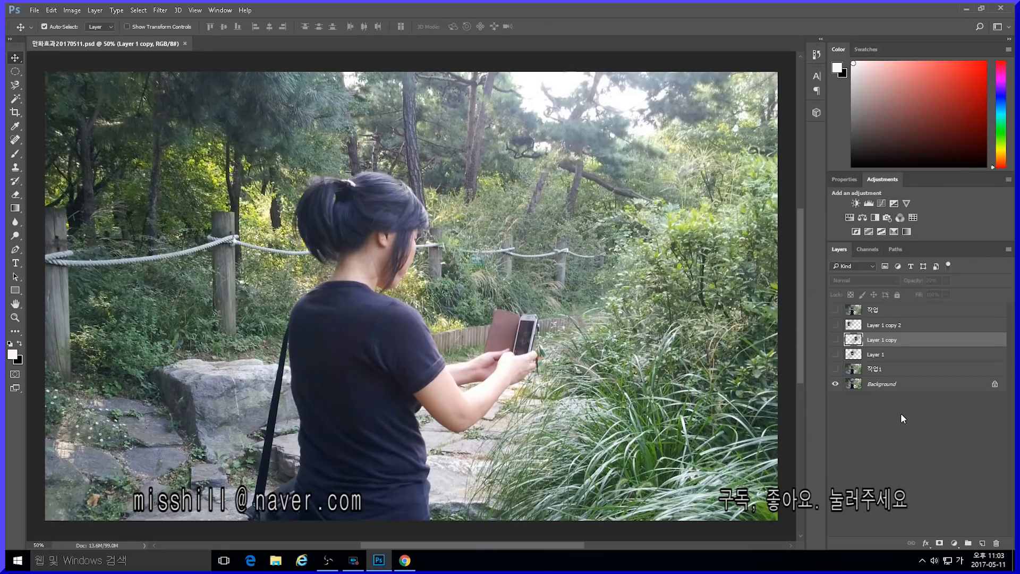
Step: Duplicate the Background layer under the name 작업2
left_click(880, 384)
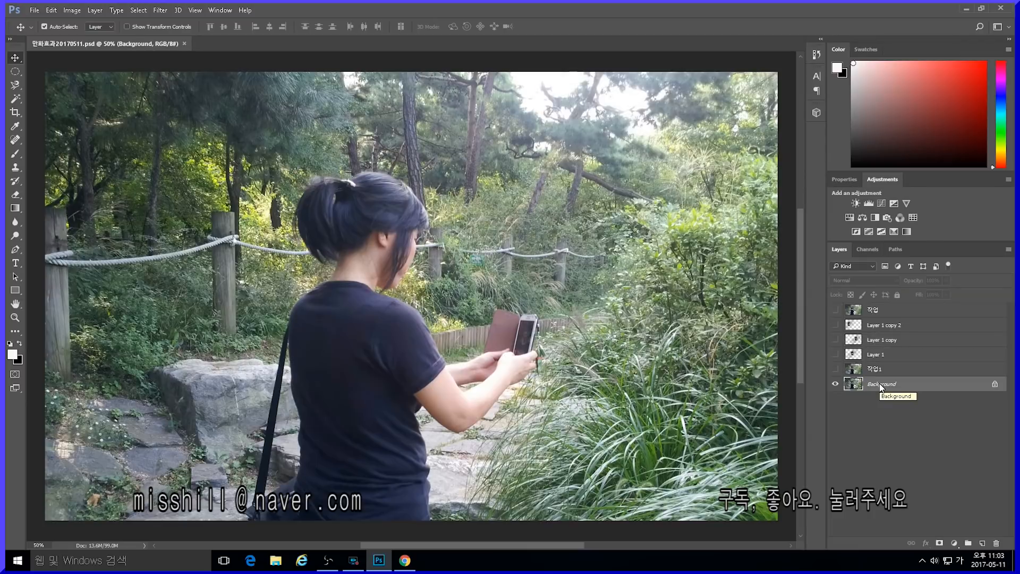
right_click(880, 384)
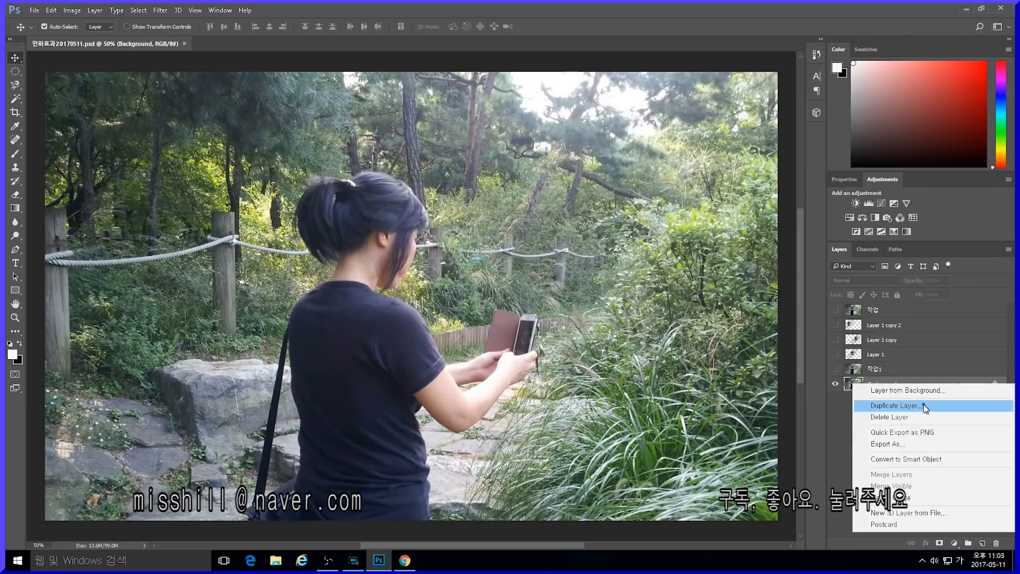
left_click(923, 404)
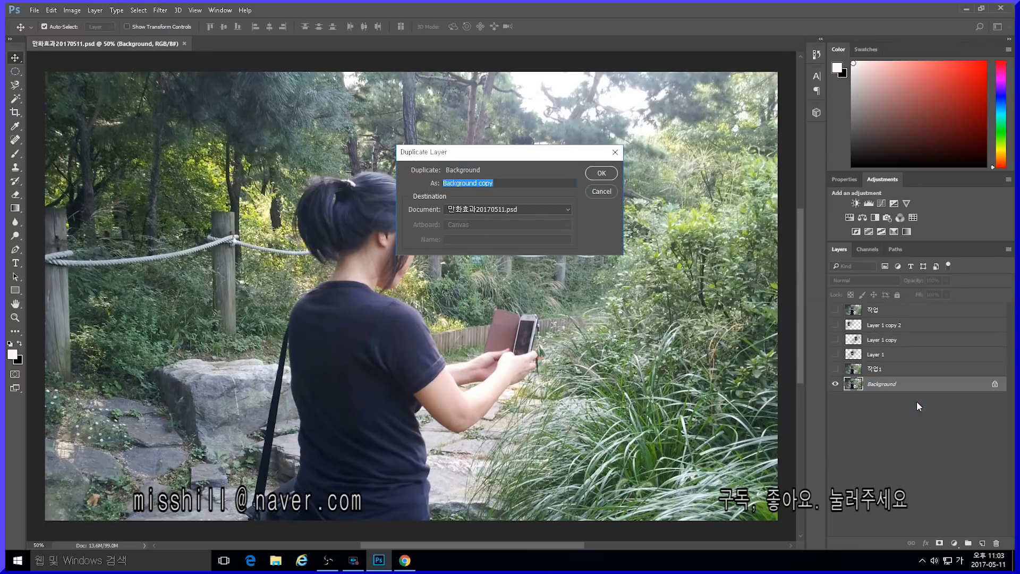
type("작업2")
left_click(606, 174)
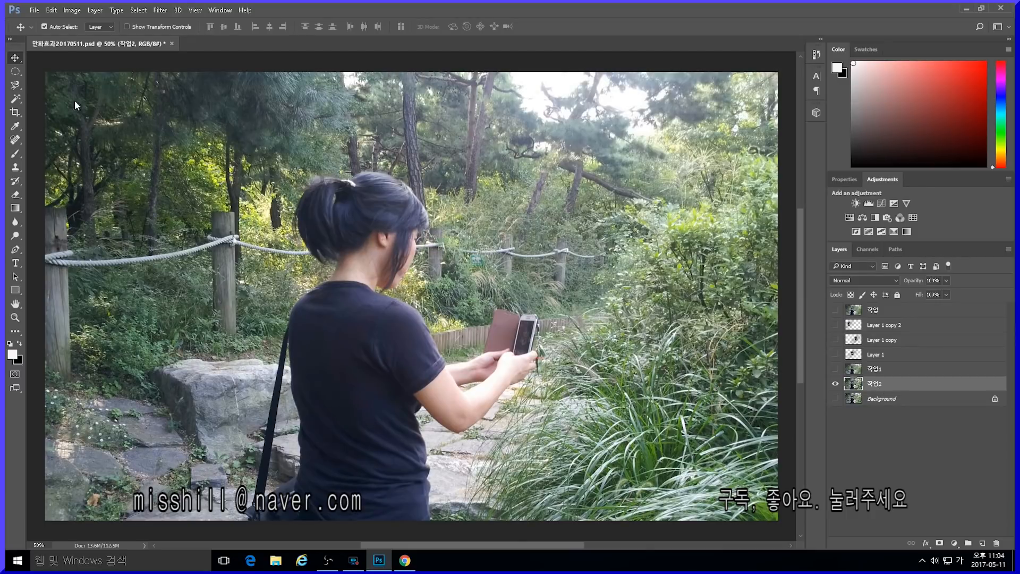
Step: Make a rectangular marquee selection with a 200 px feather around the woman's head, upper body and phone on 작업2
left_click(18, 72)
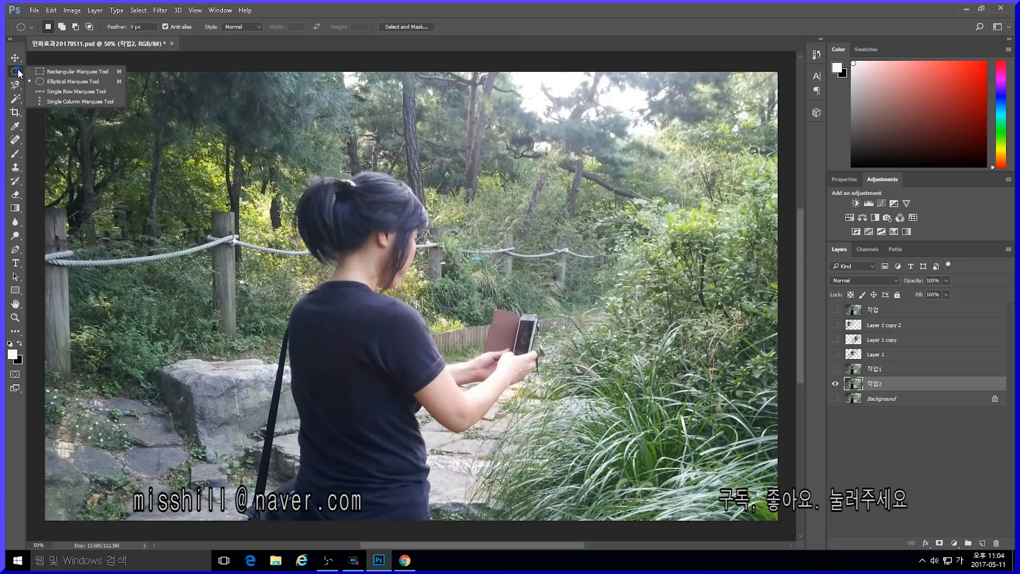
left_click(55, 72)
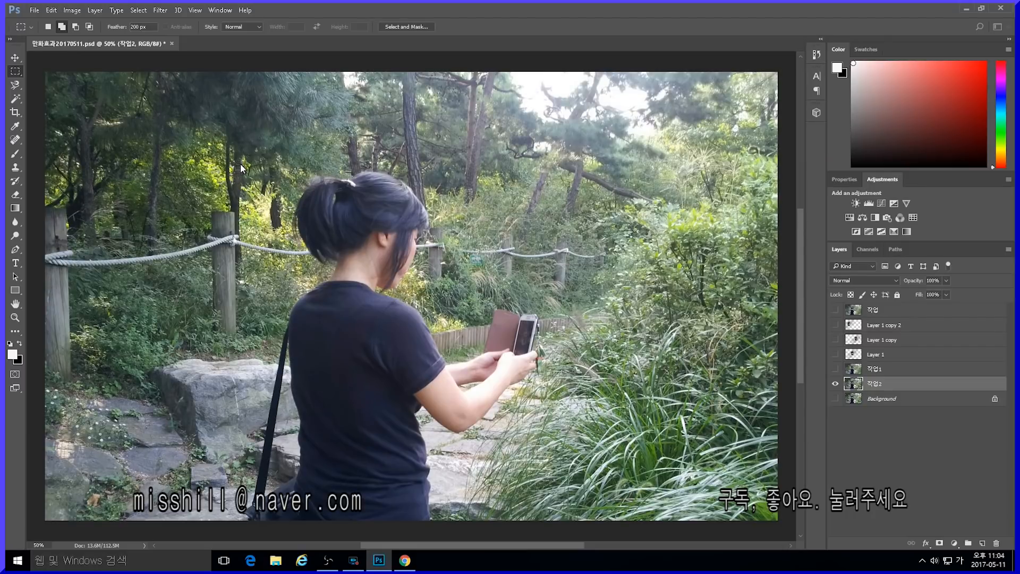
left_click_drag(247, 170, 551, 434)
right_click(452, 215)
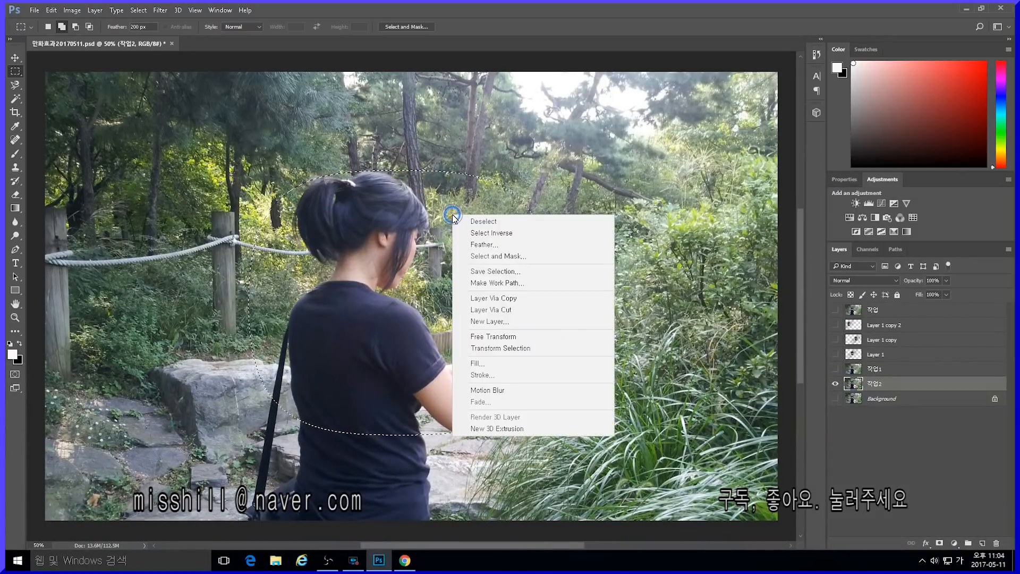
left_click(481, 246)
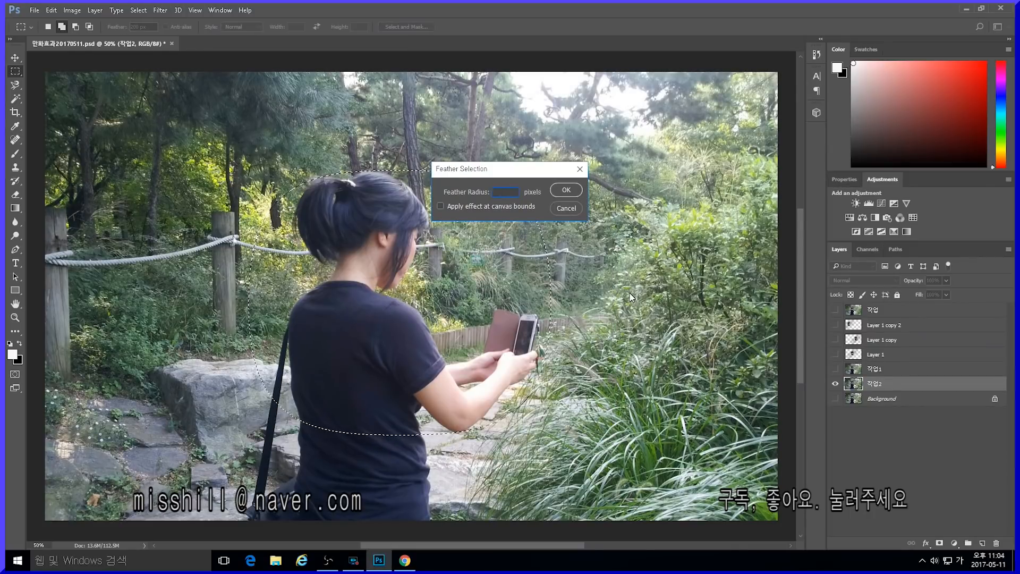
key("Return")
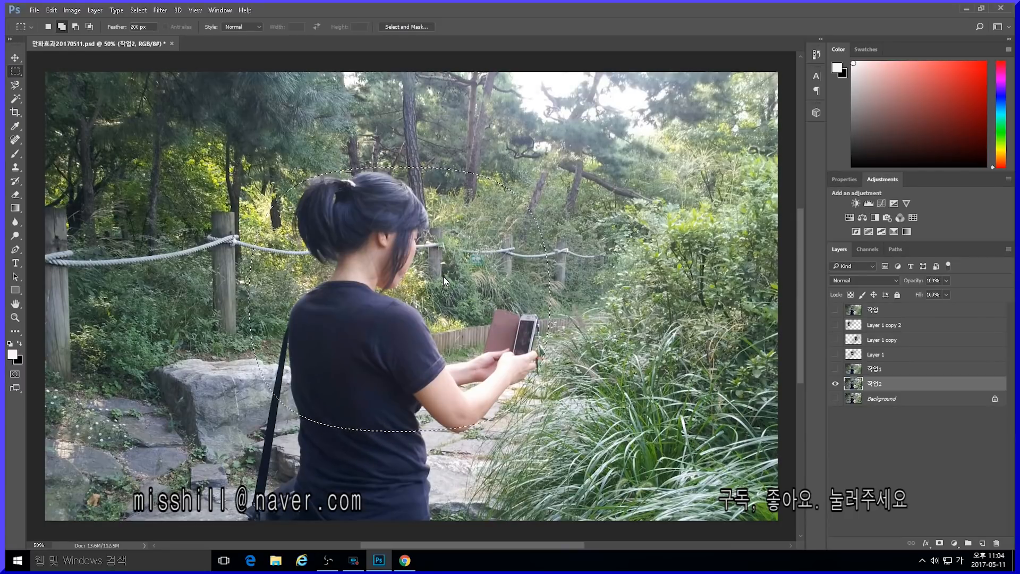
Step: Invert the selection and apply a Radial Blur of amount 14, method Spin and quality Good, to the surroundings
right_click(482, 270)
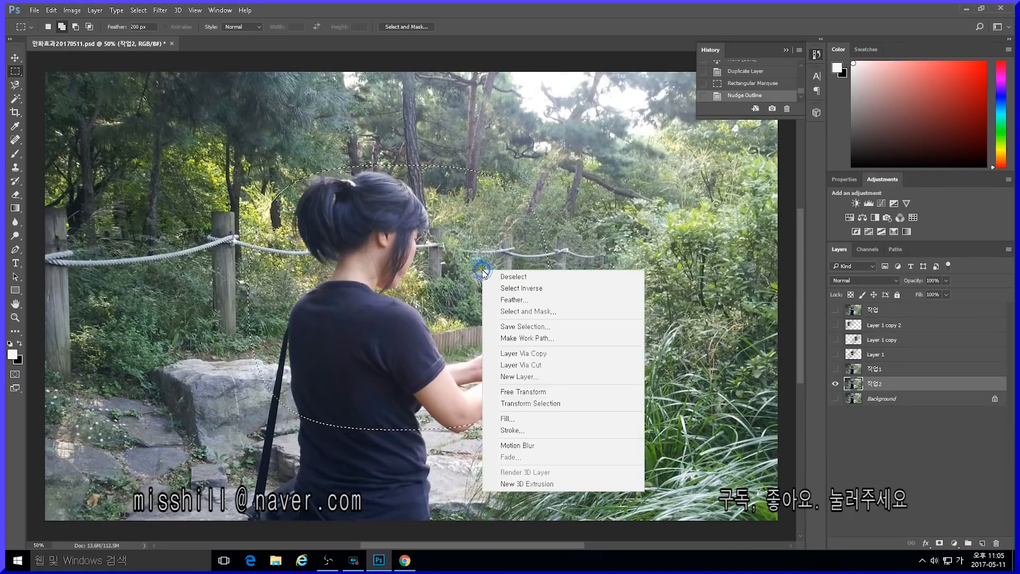
left_click(508, 288)
left_click(160, 10)
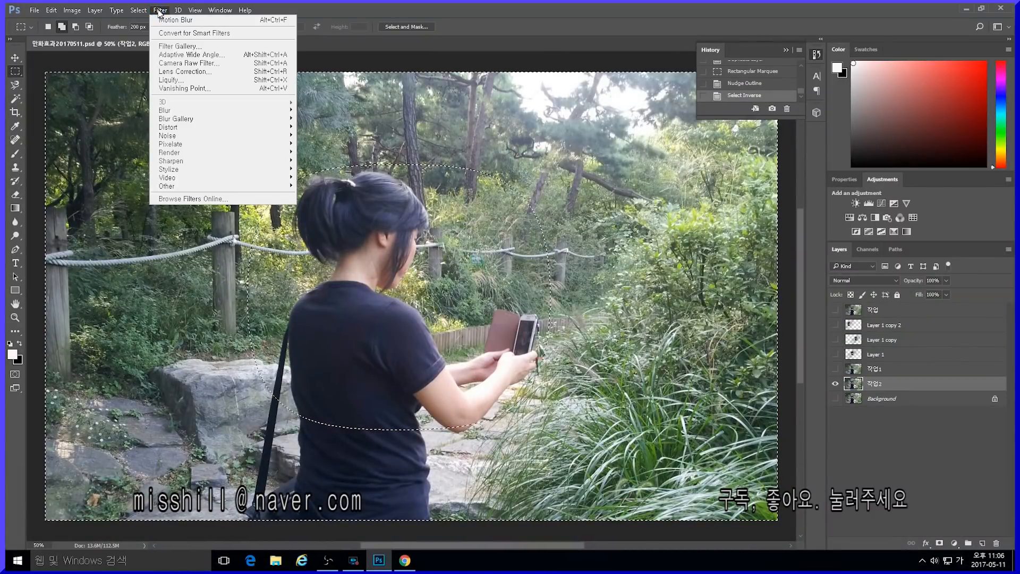
mouse_move(230, 109)
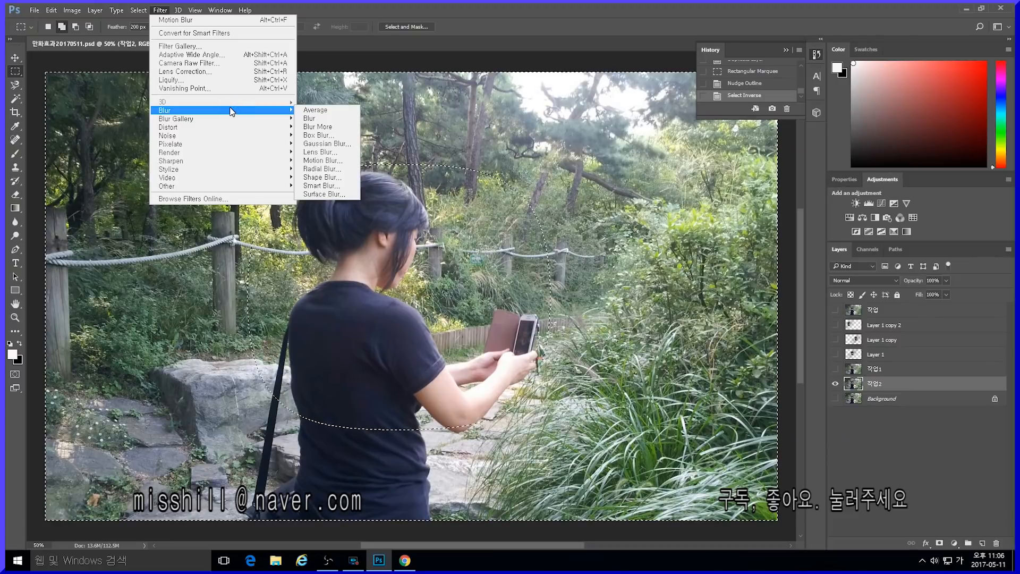
left_click(338, 169)
left_click_drag(478, 142, 685, 196)
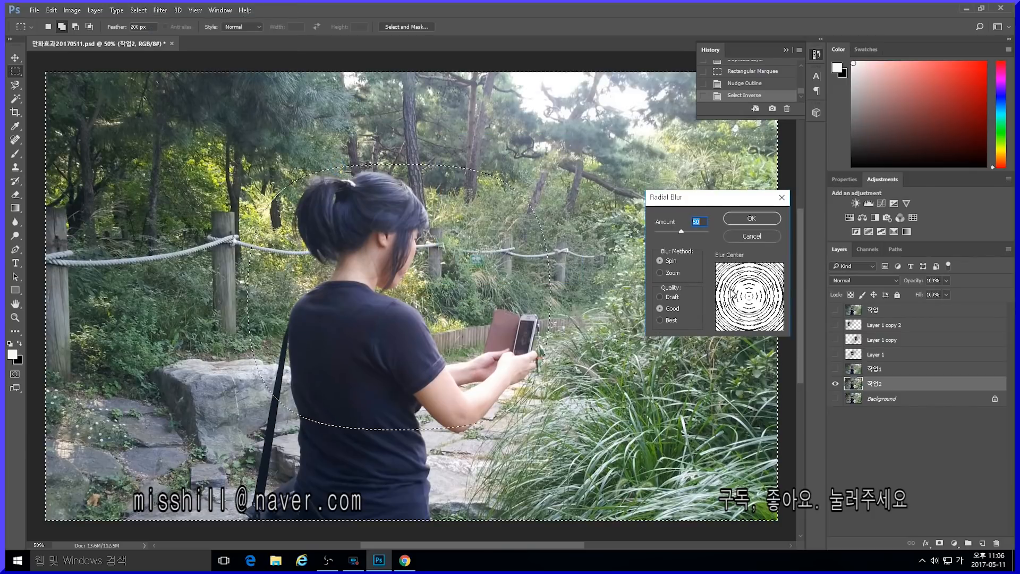
left_click_drag(683, 233, 664, 237)
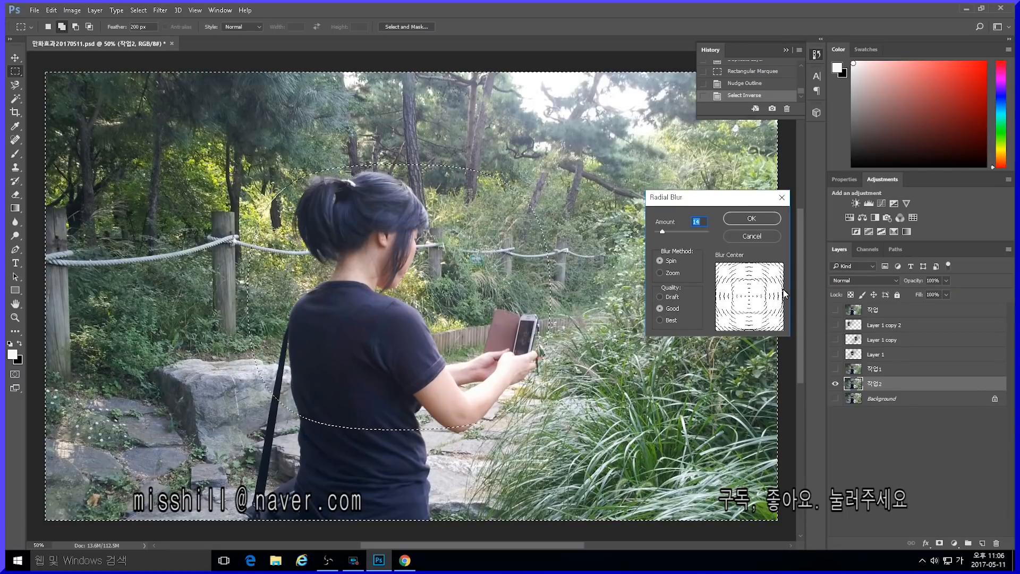
left_click(757, 222)
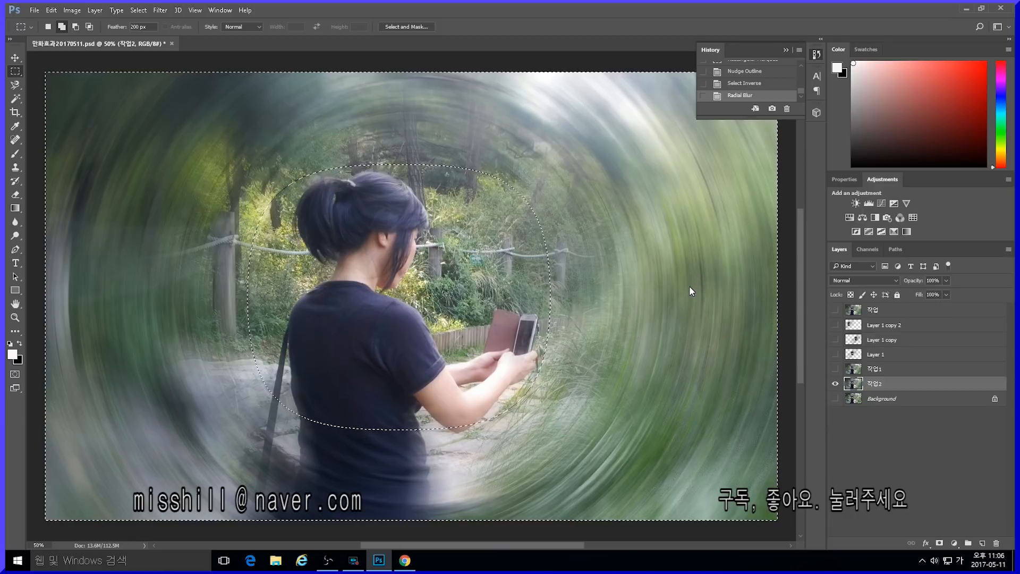
Step: Invert the selection so that the unblurred area around the woman is selected again
key("ctrl+d")
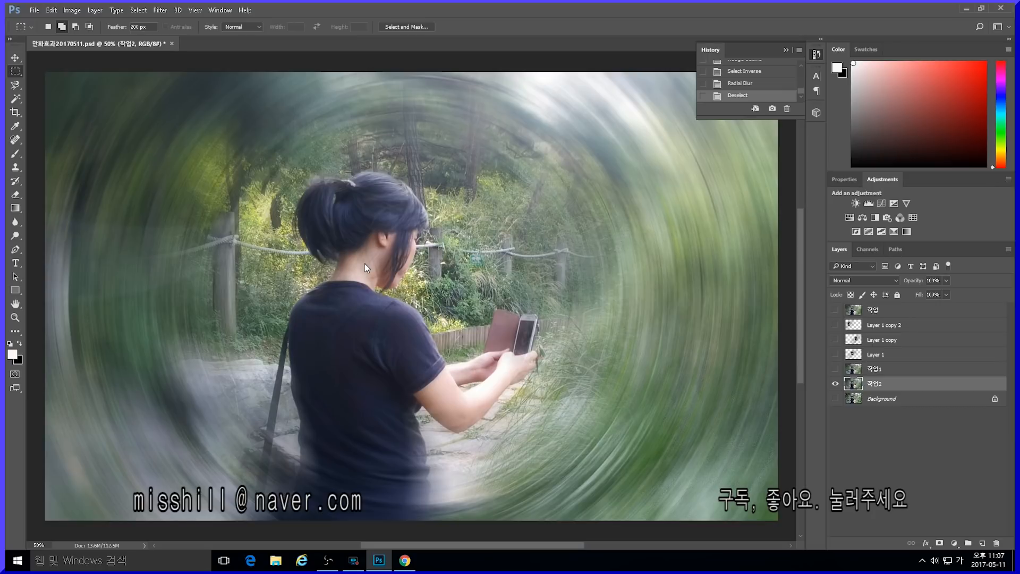
key("ctrl+z")
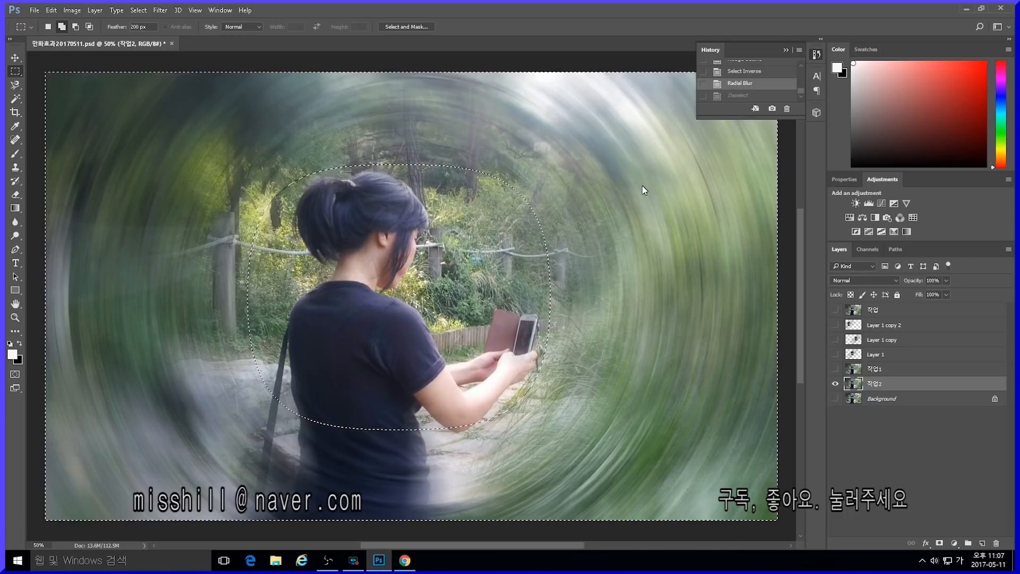
key("ctrl+shift+i")
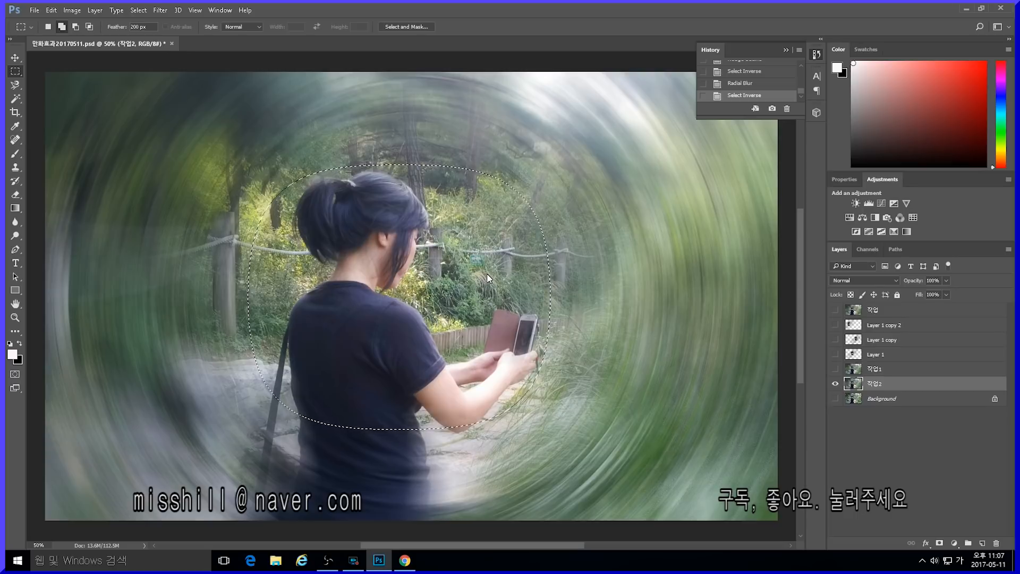
Step: Skew the selected area with the woman, narrowing it to about 64% width and tilting it about -5.6°, and apply the transform
left_click(71, 10)
mouse_move(51, 12)
mouse_move(128, 207)
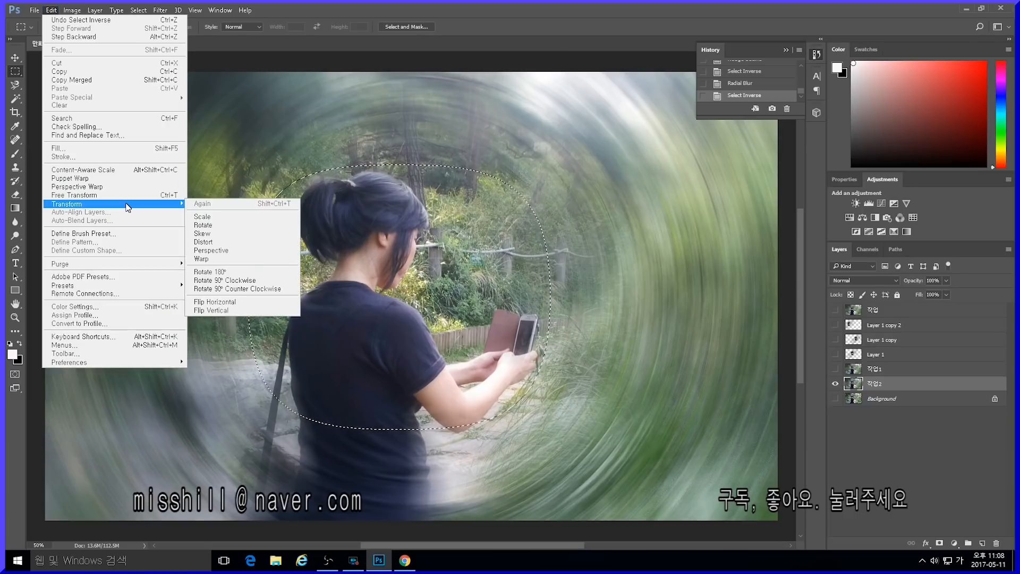
left_click(211, 235)
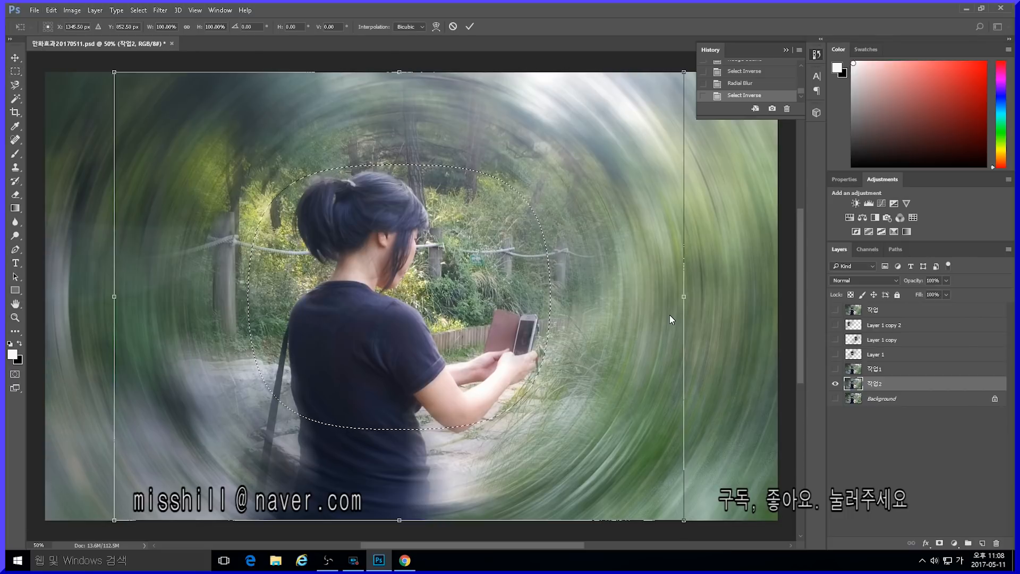
left_click_drag(685, 297, 685, 293)
left_click_drag(684, 70, 534, 306)
left_click_drag(114, 71, 104, 109)
left_click_drag(680, 515, 579, 509)
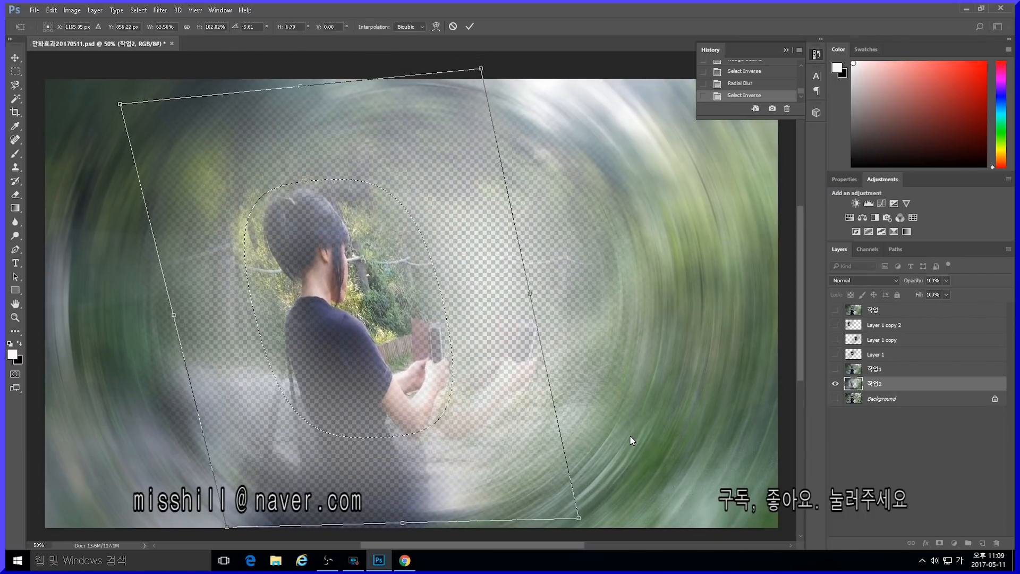
left_click_drag(376, 387, 563, 355)
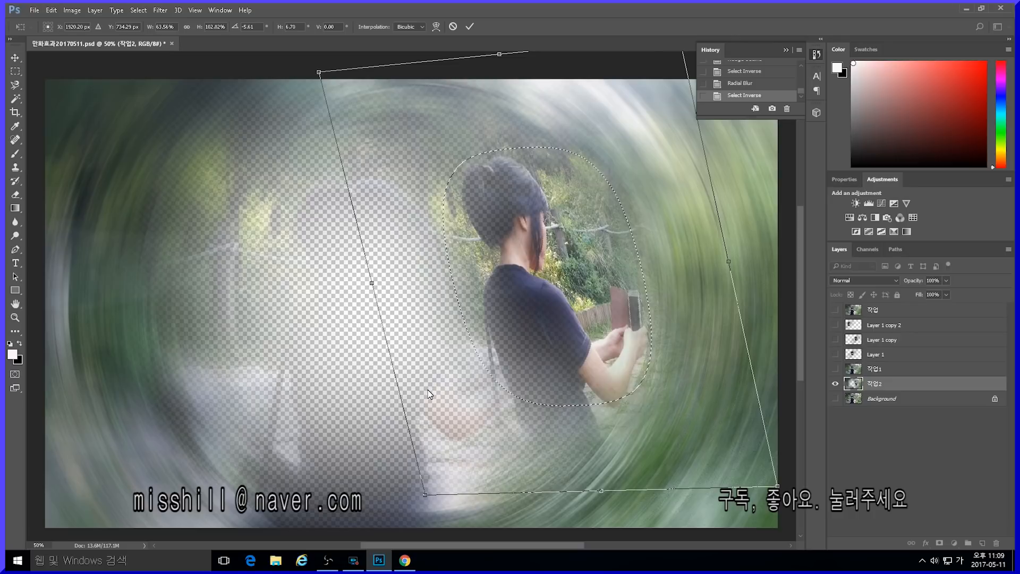
key("ctrl+z")
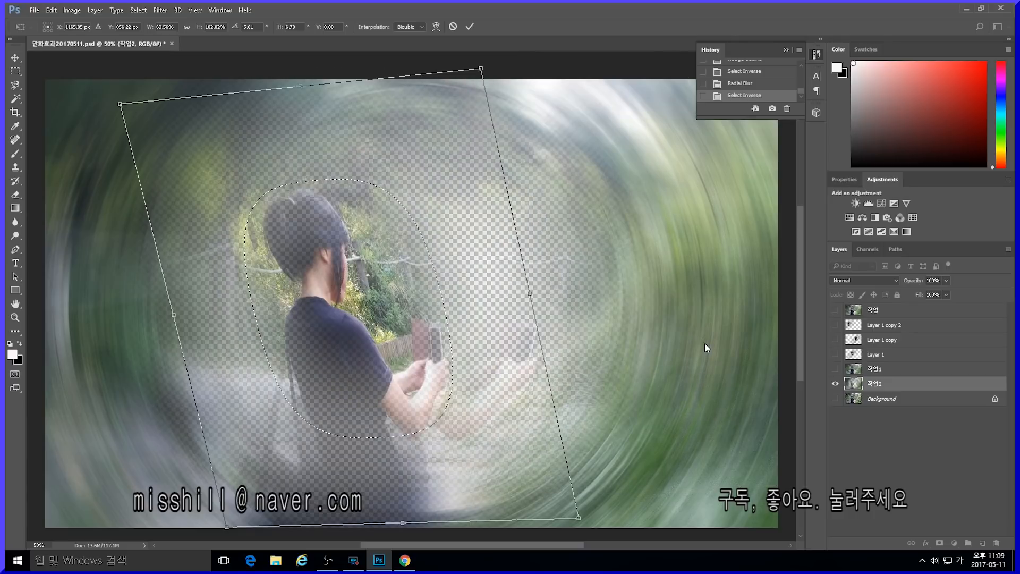
key("Return")
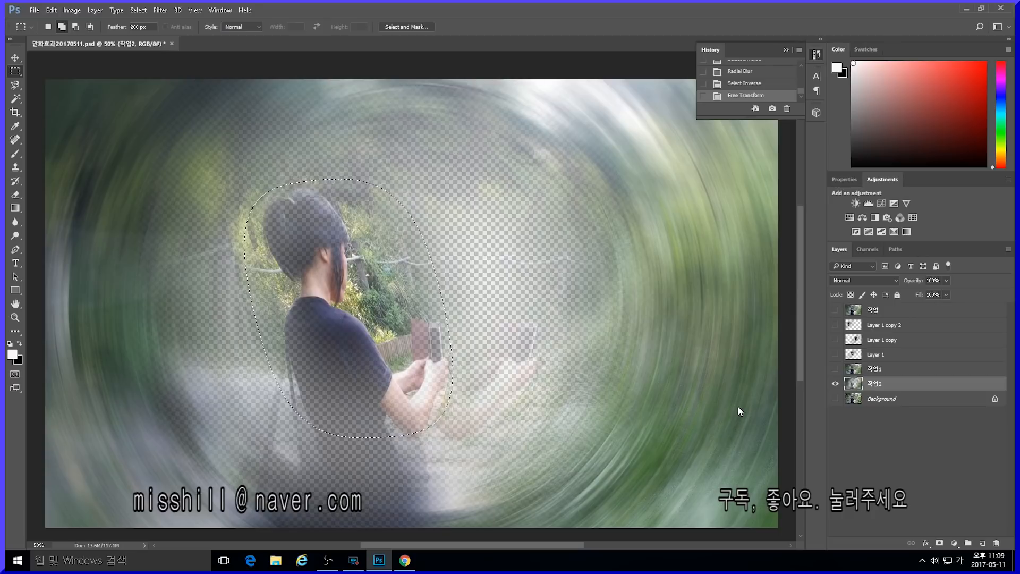
Step: Clear the selection, then switch visibility from the 작업2 layer to the original Background layer
key("ctrl+d")
left_click(836, 398)
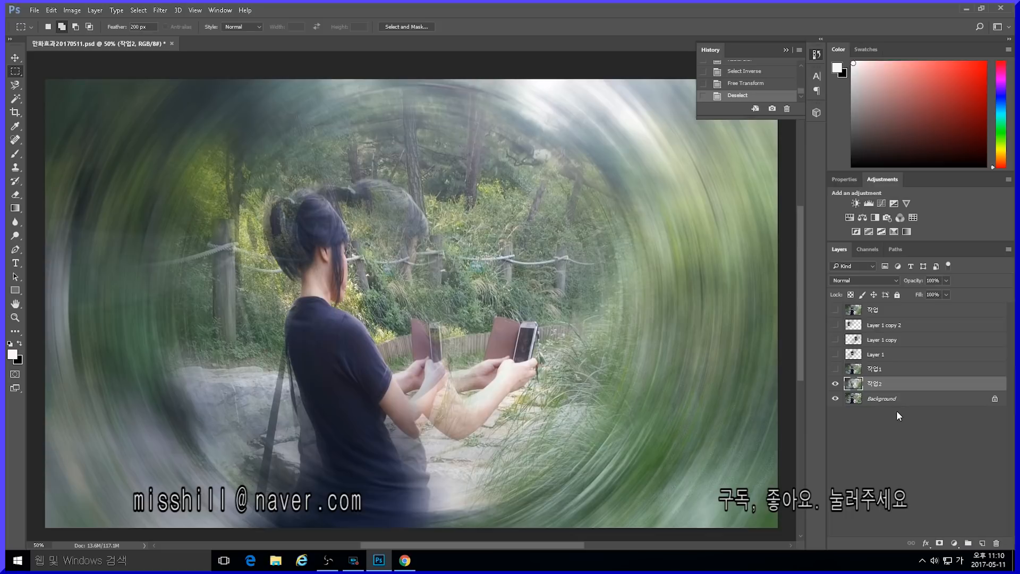
left_click(836, 398)
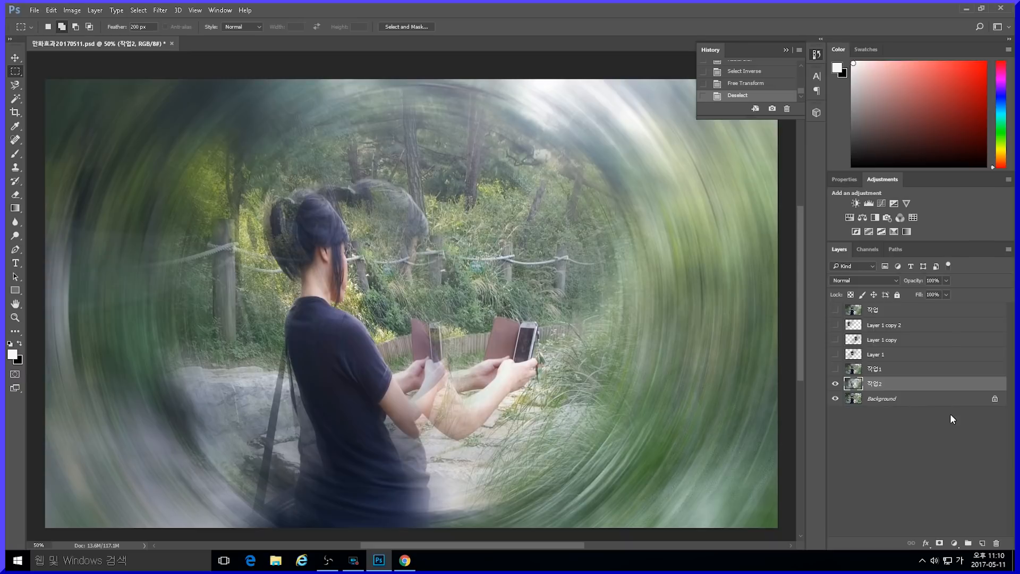
left_click(836, 387)
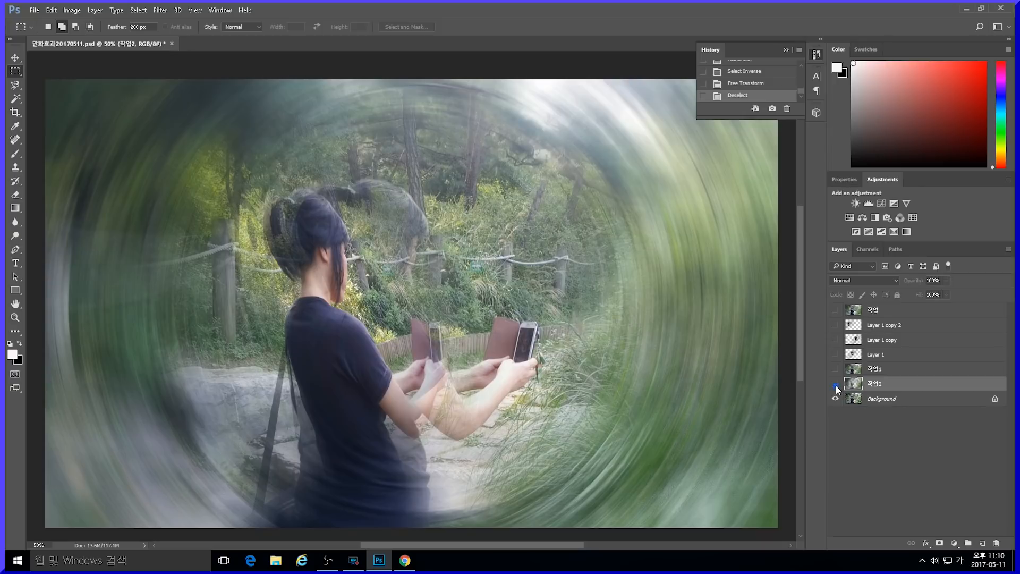